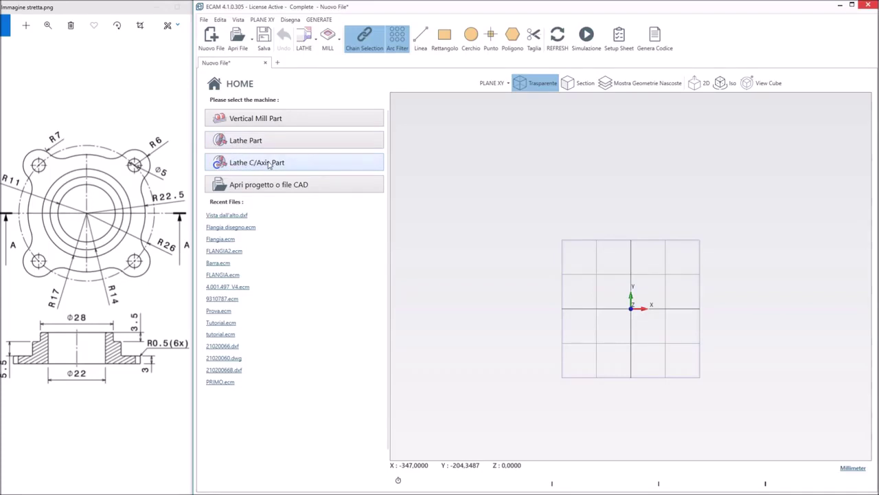
Create a Lathe C/Axis part with spindle limit 2000 and approach X and Z at 200.
{"action": "left_click", "coordinate": [270, 163]}
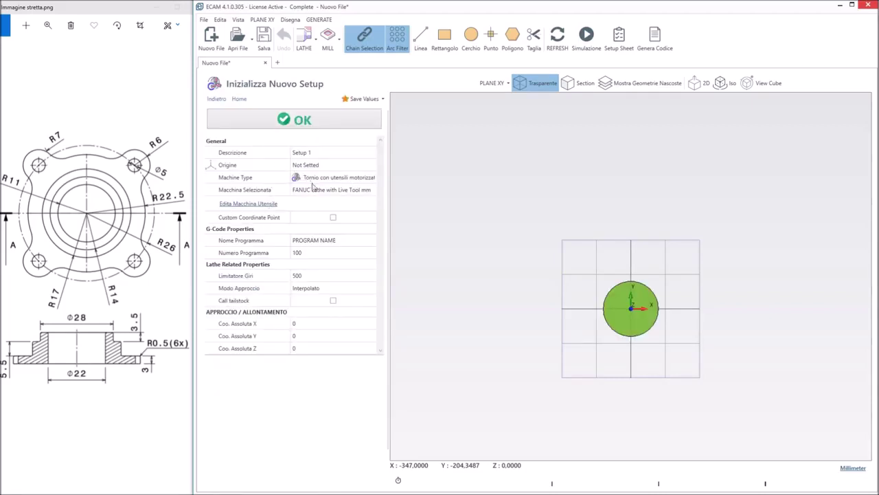
{"action": "left_click", "coordinate": [311, 278]}
{"action": "type", "text": "2000"}
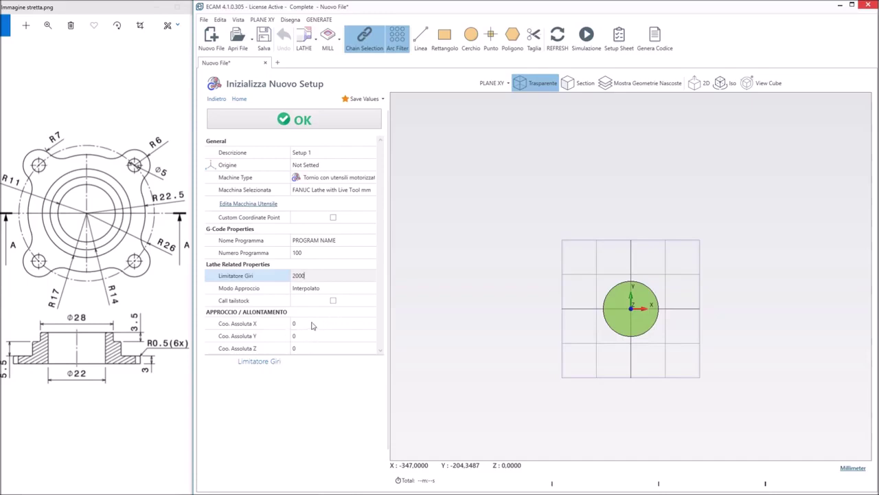
{"action": "left_click", "coordinate": [312, 323]}
{"action": "type", "text": "200"}
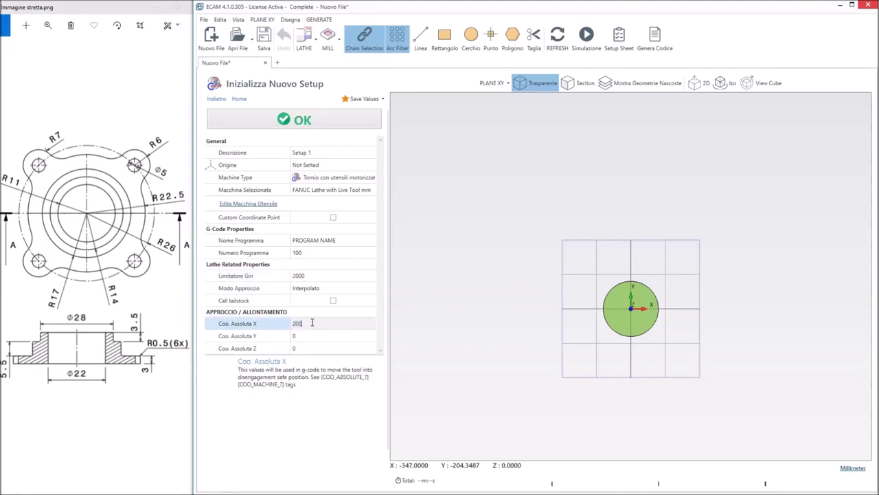
{"action": "left_click", "coordinate": [303, 348]}
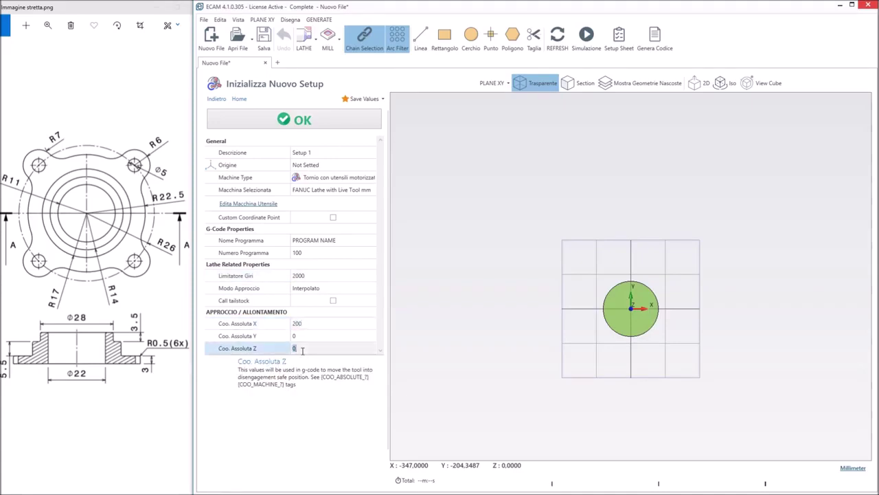
{"action": "type", "text": "200"}
{"action": "left_click", "coordinate": [326, 119]}
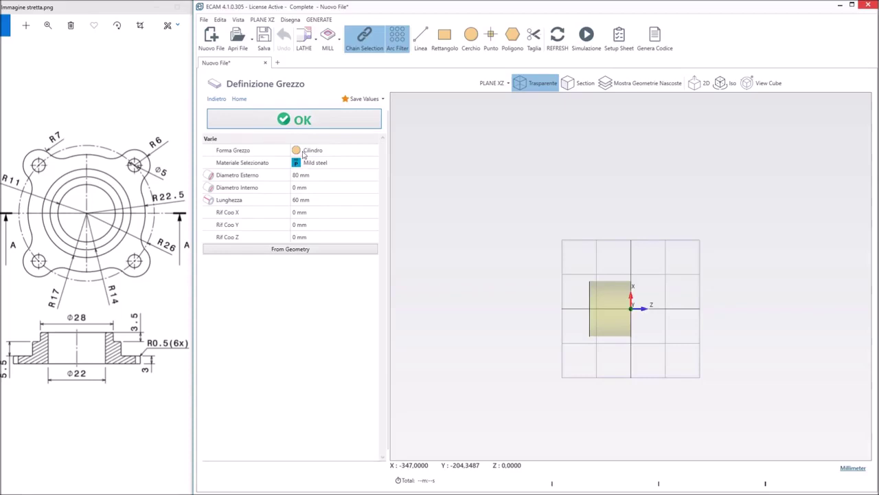
Define the Mild steel cylinder stock as 65 mm diameter, 14 mm long, Z reference 1.
{"action": "left_click", "coordinate": [301, 175]}
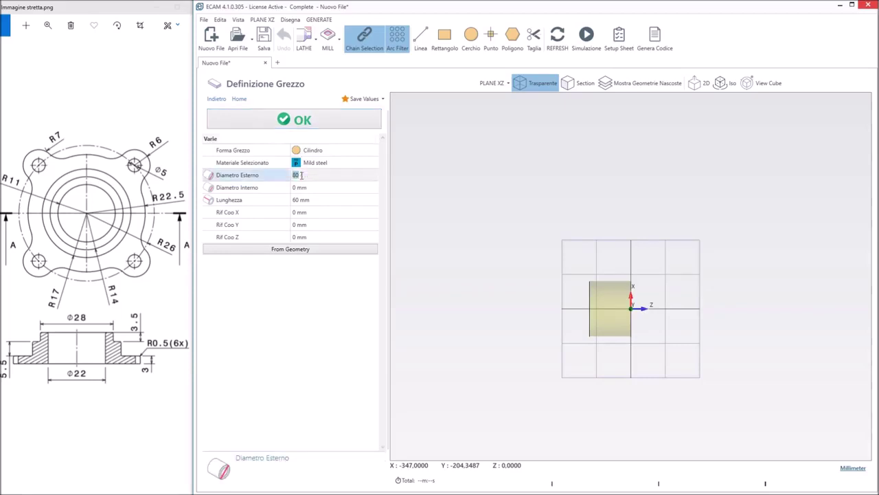
{"action": "type", "text": "65"}
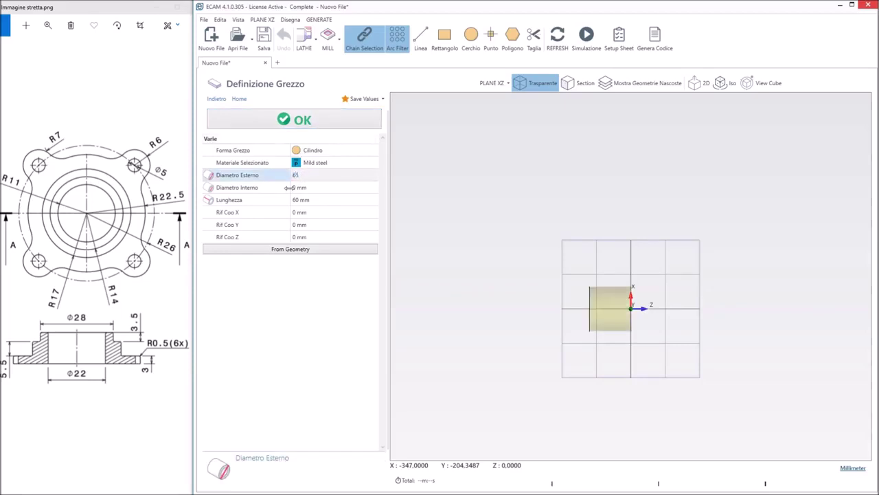
{"action": "left_click", "coordinate": [297, 200]}
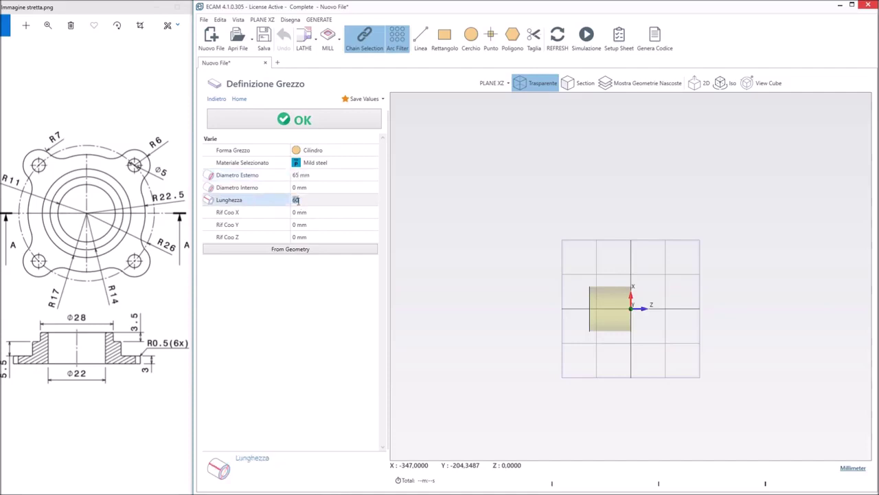
{"action": "type", "text": "1"}
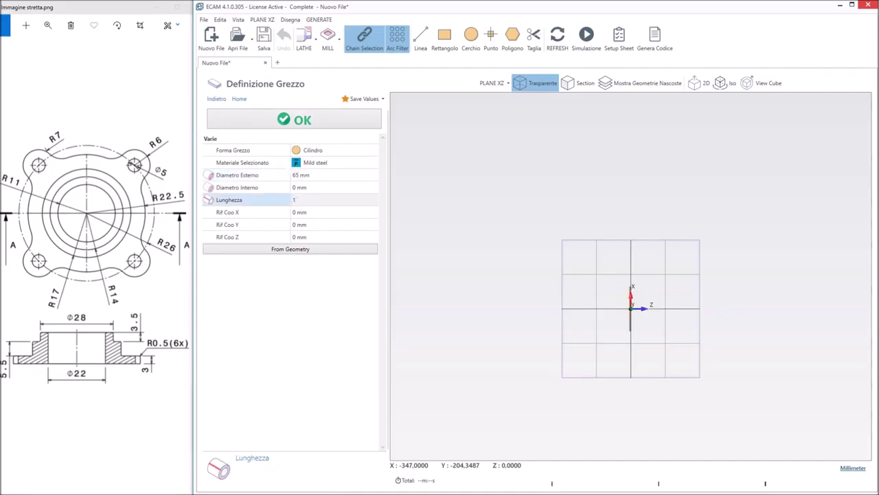
{"action": "type", "text": "4"}
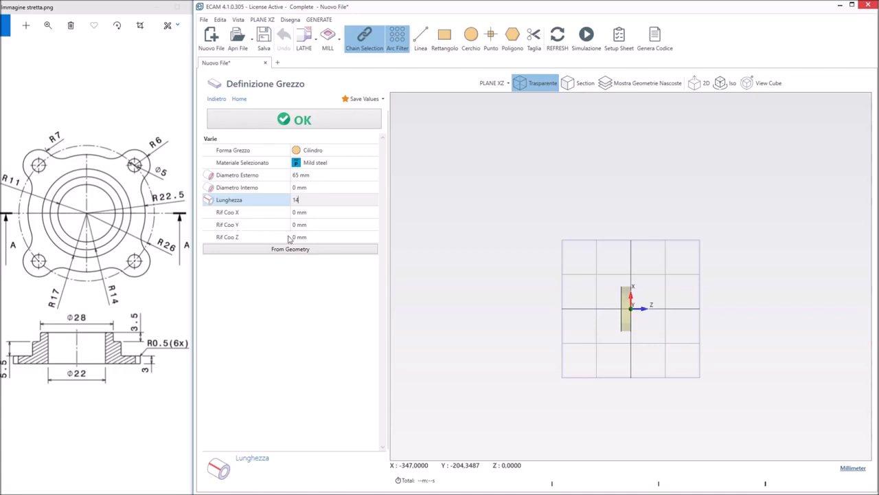
{"action": "scroll", "coordinate": [583, 309], "scroll_direction": "up", "scroll_amount": 2}
{"action": "scroll", "coordinate": [583, 309], "scroll_direction": "up", "scroll_amount": 2}
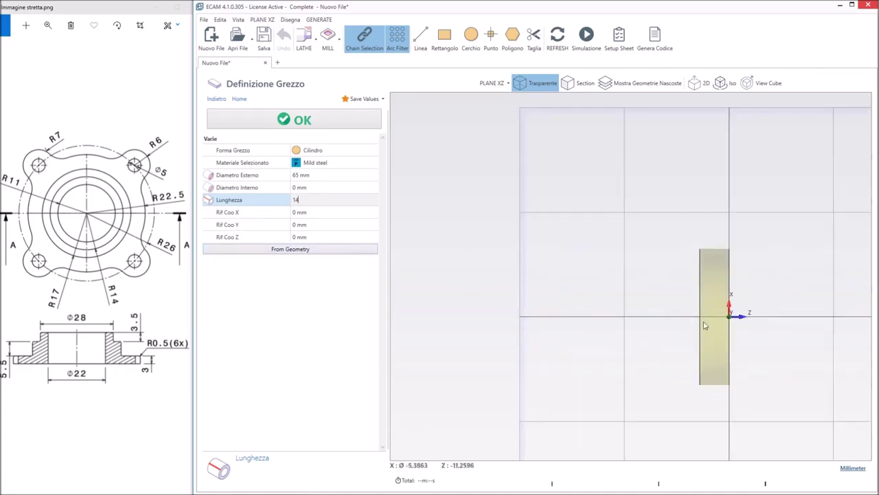
{"action": "left_click", "coordinate": [294, 237]}
{"action": "type", "text": "1"}
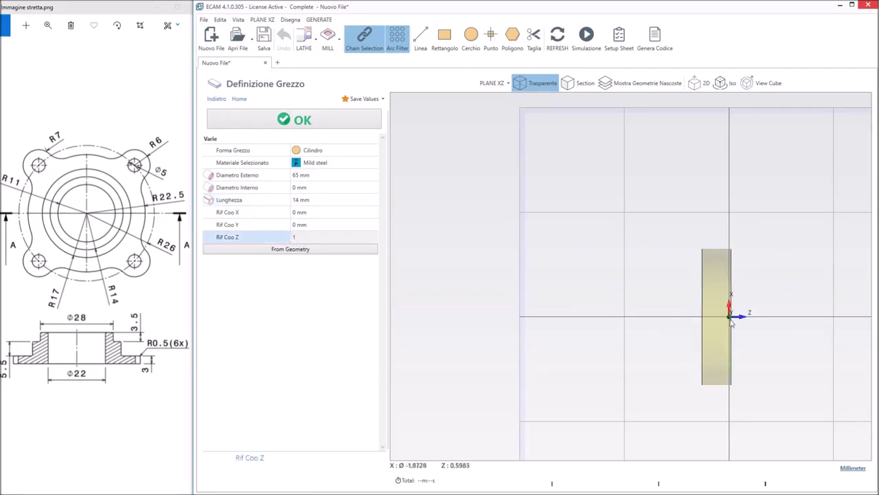
{"action": "left_click", "coordinate": [696, 82]}
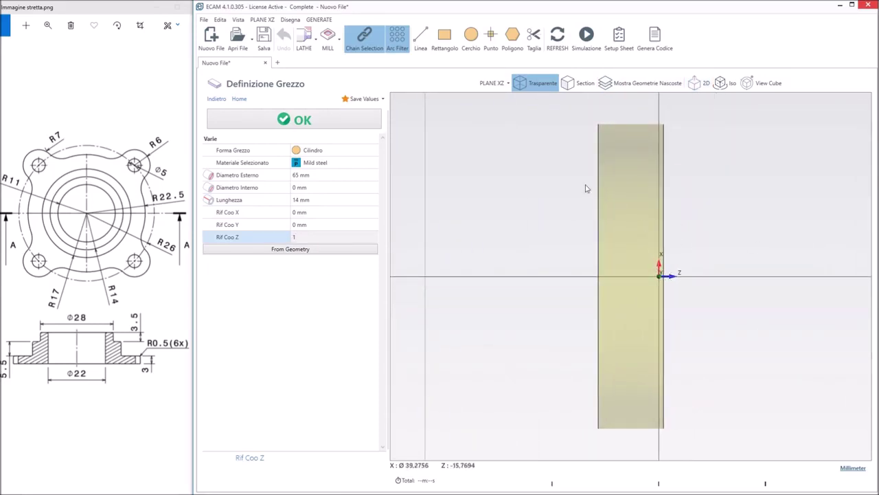
{"action": "left_click", "coordinate": [341, 126]}
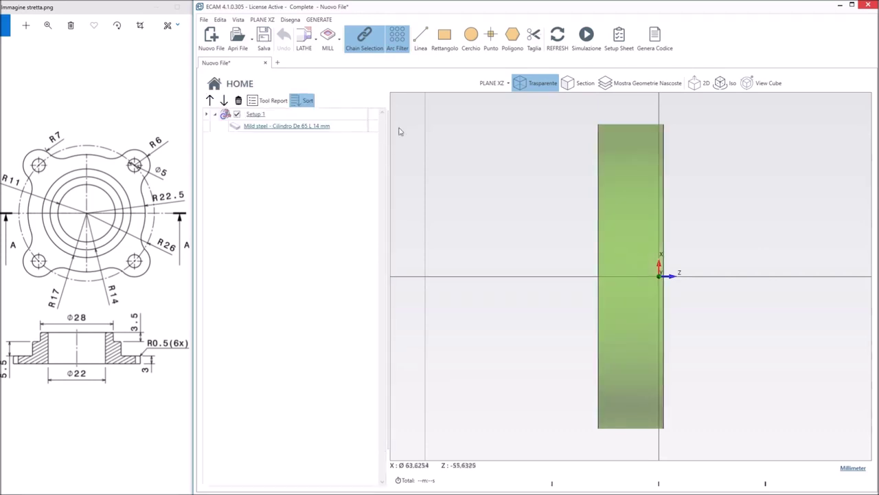
Orbit the stock and toggle transparency, section and 2D views to inspect it.
{"action": "mouse_move", "coordinate": [711, 214]}
{"action": "middle_mouse_down"}
{"action": "mouse_move", "coordinate": [681, 228]}
{"action": "mouse_move", "coordinate": [700, 245]}
{"action": "mouse_move", "coordinate": [703, 210]}
{"action": "mouse_move", "coordinate": [639, 257]}
{"action": "mouse_move", "coordinate": [553, 247]}
{"action": "mouse_move", "coordinate": [678, 252]}
{"action": "mouse_move", "coordinate": [683, 236]}
{"action": "middle_mouse_up"}
{"action": "left_click", "coordinate": [538, 83]}
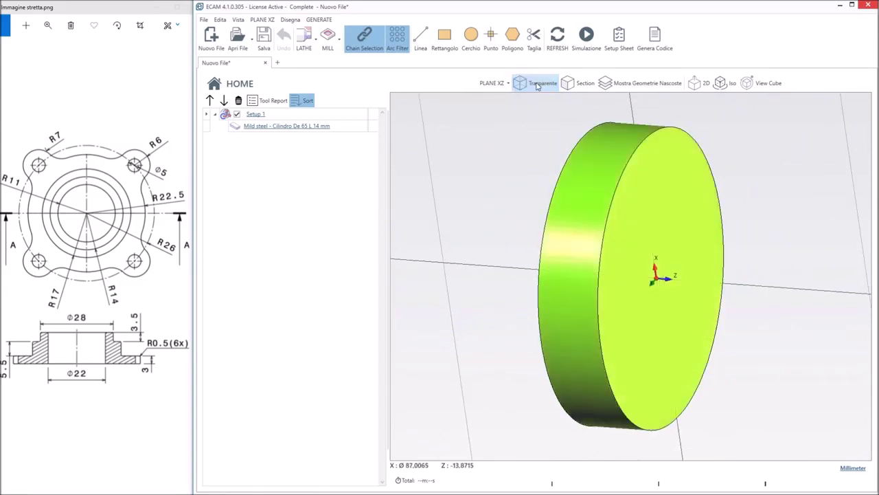
{"action": "left_click", "coordinate": [533, 88]}
{"action": "left_click", "coordinate": [583, 84]}
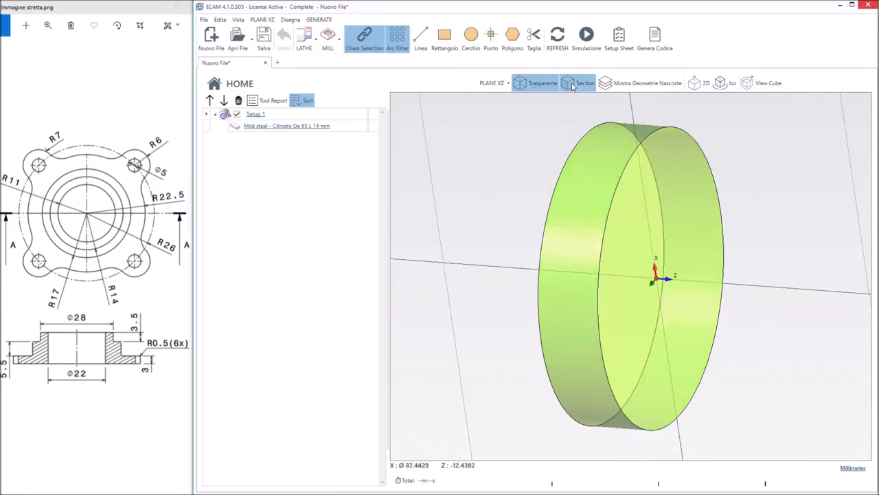
{"action": "left_click", "coordinate": [570, 88]}
{"action": "mouse_move", "coordinate": [677, 202]}
{"action": "middle_mouse_down"}
{"action": "mouse_move", "coordinate": [644, 211]}
{"action": "mouse_move", "coordinate": [685, 198]}
{"action": "mouse_move", "coordinate": [638, 209]}
{"action": "mouse_move", "coordinate": [676, 192]}
{"action": "mouse_move", "coordinate": [636, 204]}
{"action": "mouse_move", "coordinate": [701, 199]}
{"action": "mouse_move", "coordinate": [640, 197]}
{"action": "middle_mouse_up"}
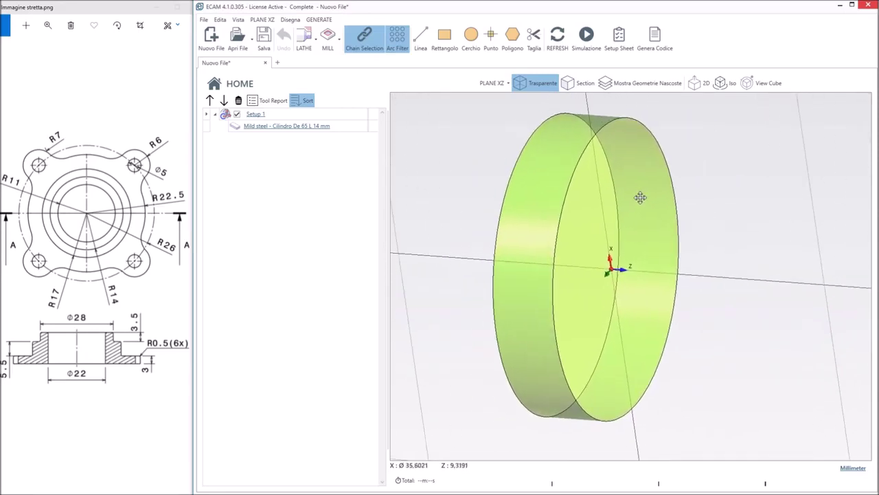
{"action": "left_click", "coordinate": [695, 84]}
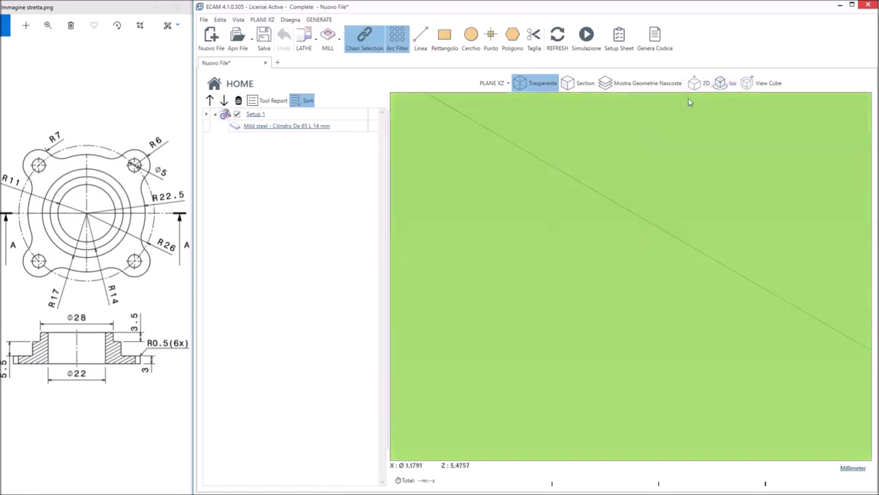
{"action": "left_click", "coordinate": [696, 83]}
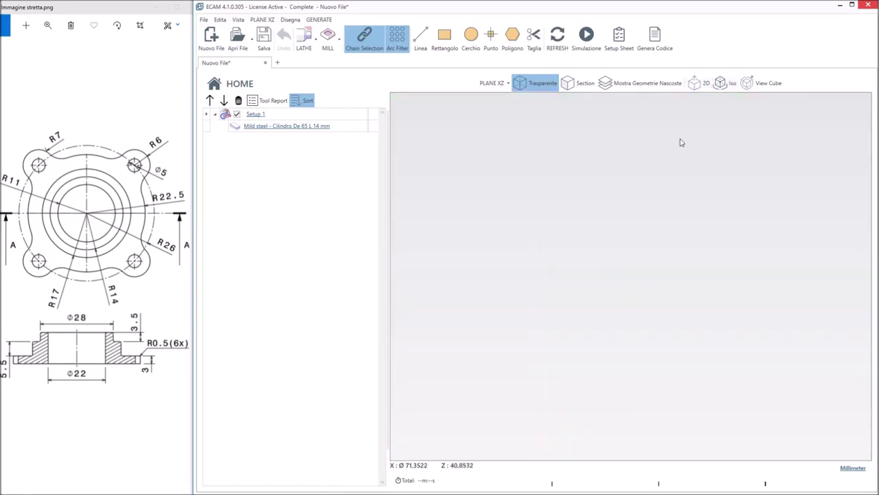
{"action": "mouse_move", "coordinate": [671, 175]}
{"action": "middle_mouse_down"}
{"action": "mouse_move", "coordinate": [637, 178]}
{"action": "mouse_move", "coordinate": [664, 188]}
{"action": "mouse_move", "coordinate": [633, 194]}
{"action": "mouse_move", "coordinate": [630, 181]}
{"action": "mouse_move", "coordinate": [624, 192]}
{"action": "mouse_move", "coordinate": [635, 199]}
{"action": "middle_mouse_up"}
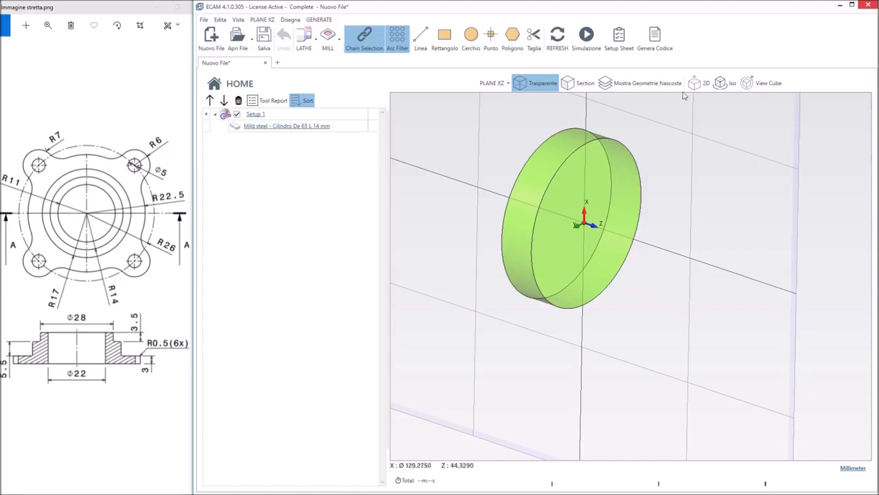
{"action": "mouse_move", "coordinate": [557, 206]}
{"action": "middle_mouse_down"}
{"action": "mouse_move", "coordinate": [474, 244]}
{"action": "mouse_move", "coordinate": [479, 262]}
{"action": "mouse_move", "coordinate": [474, 254]}
{"action": "middle_mouse_up"}
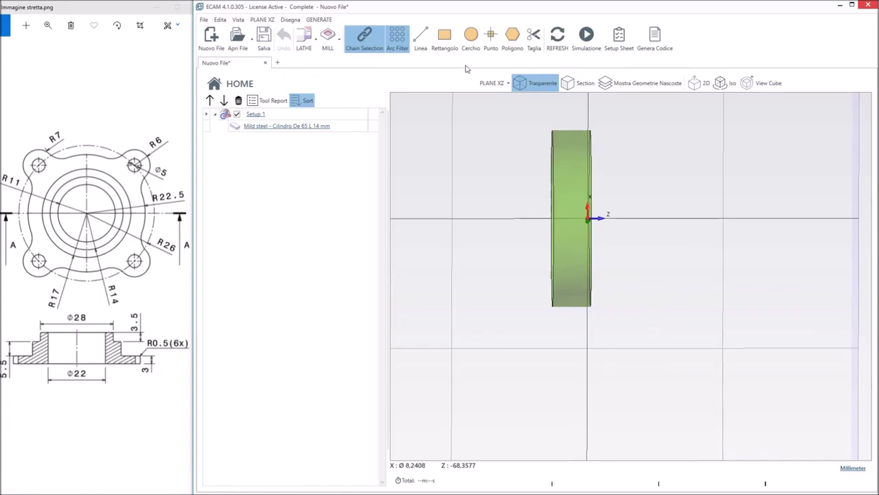
Add a Foratura Centrale operation with a 20 mm drill diameter and 20 mm depth.
{"action": "left_click", "coordinate": [304, 47]}
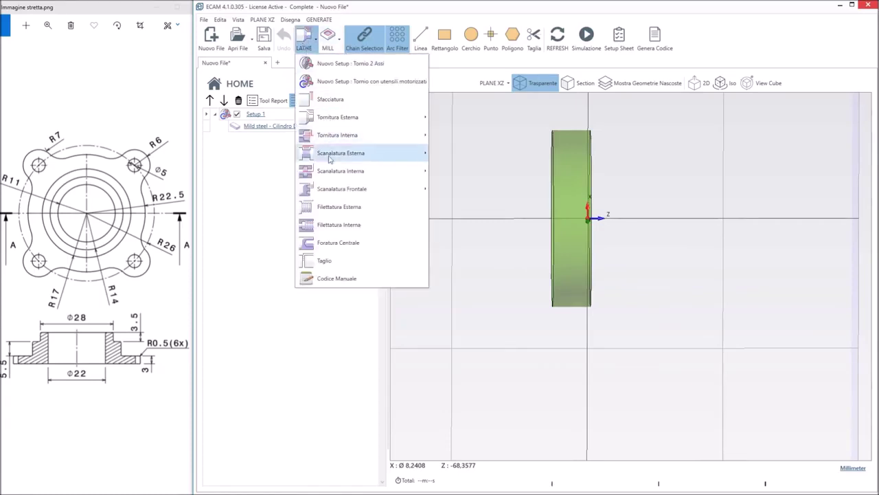
{"action": "left_click", "coordinate": [335, 243]}
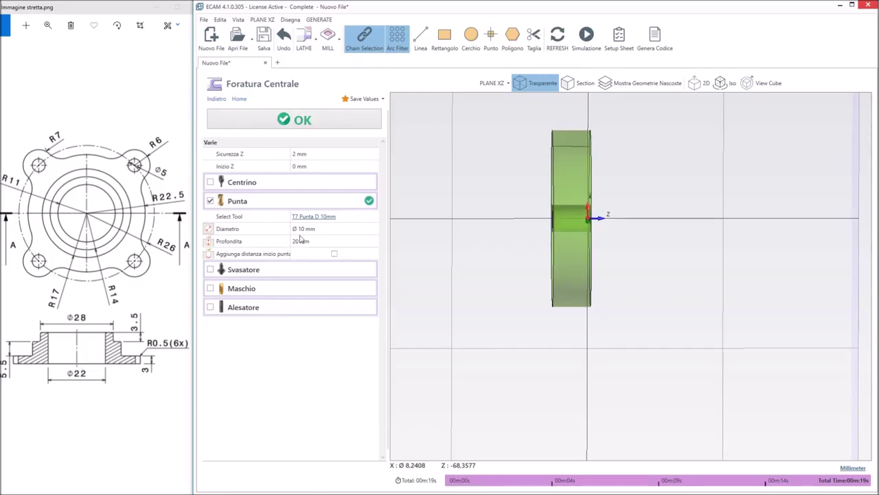
{"action": "left_click", "coordinate": [298, 232]}
{"action": "type", "text": "2"}
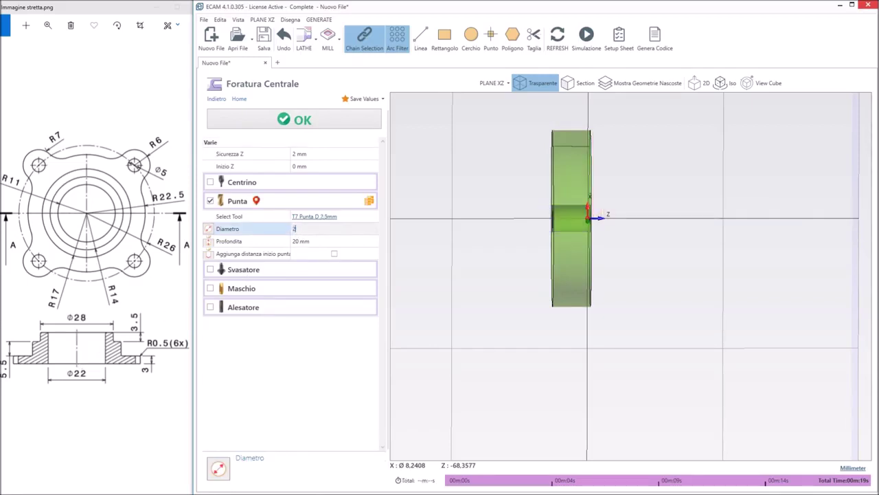
{"action": "left_click", "coordinate": [353, 241]}
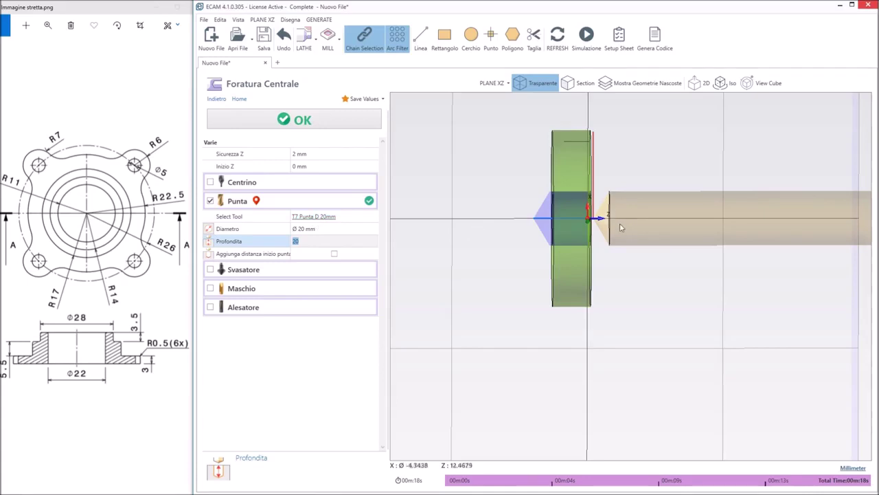
{"action": "left_click", "coordinate": [320, 222]}
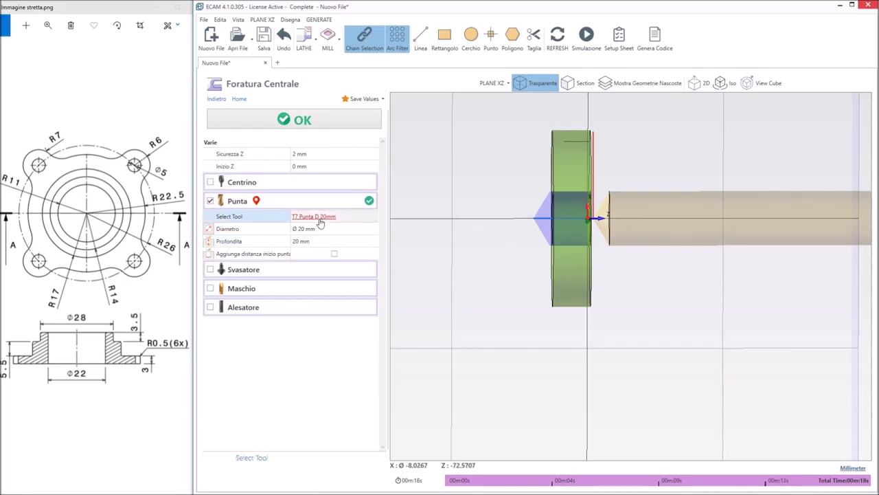
{"action": "left_click", "coordinate": [320, 222]}
{"action": "left_click", "coordinate": [320, 220]}
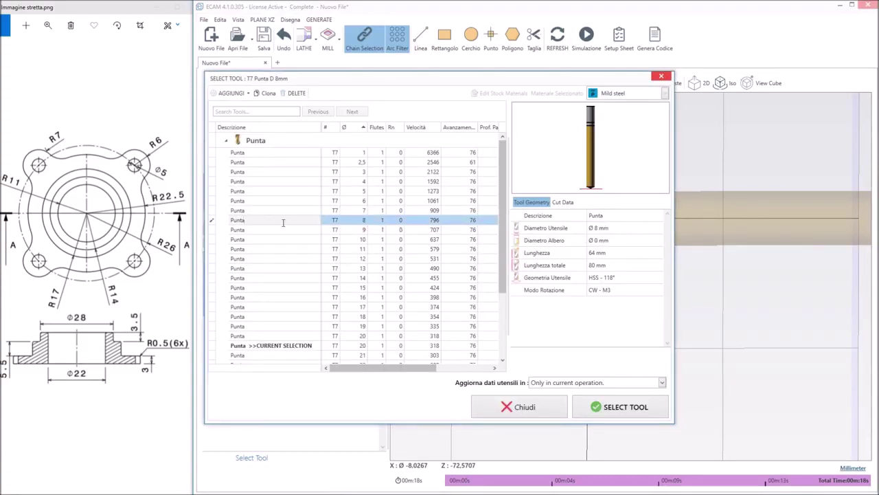
Pick the 20 mm drill with a flat 180° point, 40 mm length and 120 mm overall length.
{"action": "left_click", "coordinate": [268, 346]}
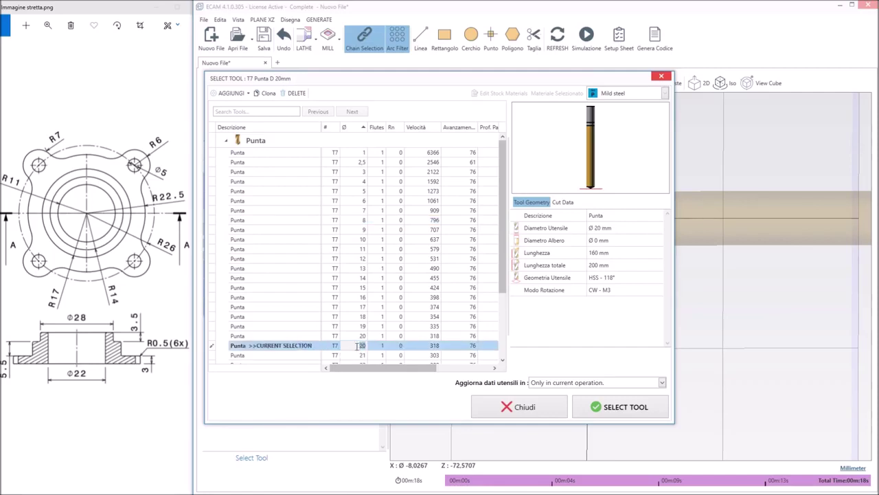
{"action": "double_click", "coordinate": [296, 348]}
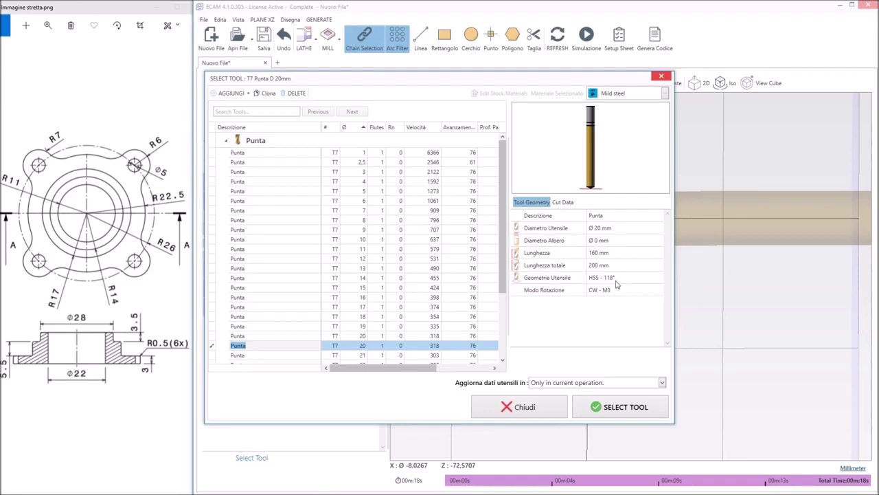
{"action": "left_click", "coordinate": [637, 282]}
{"action": "left_click", "coordinate": [637, 281]}
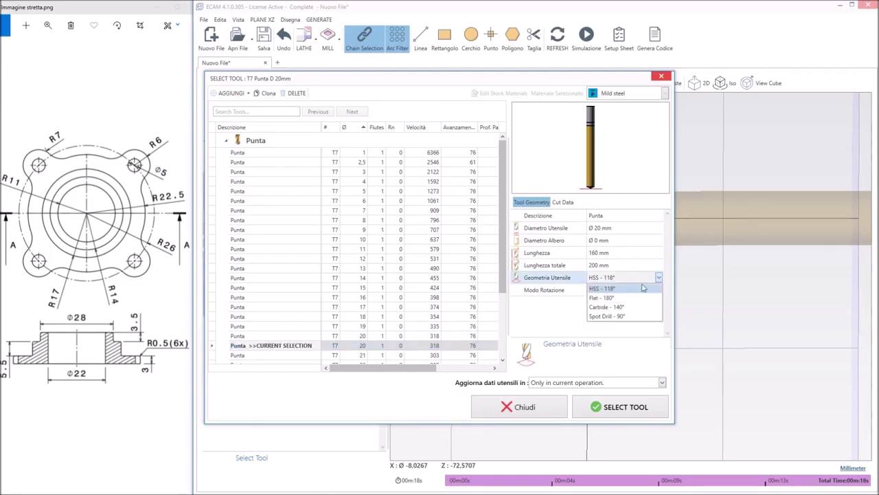
{"action": "left_click", "coordinate": [605, 298]}
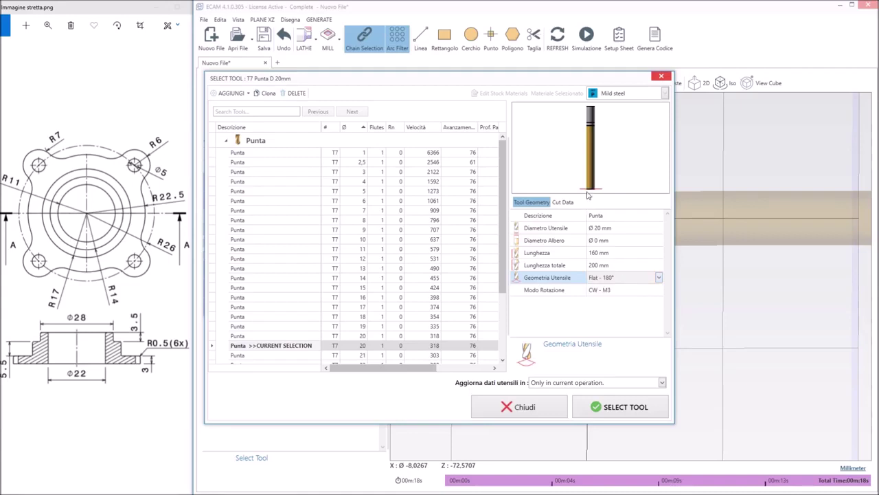
{"action": "left_click", "coordinate": [597, 253]}
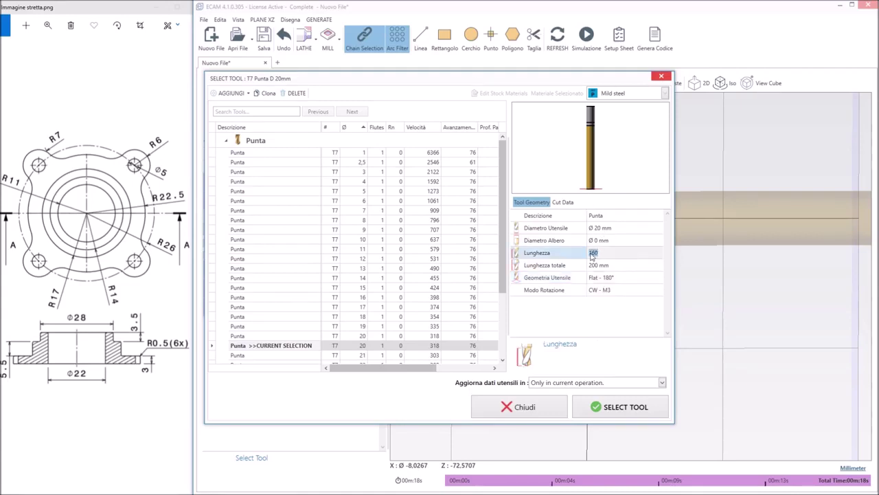
{"action": "type", "text": "40"}
{"action": "left_click", "coordinate": [601, 264]}
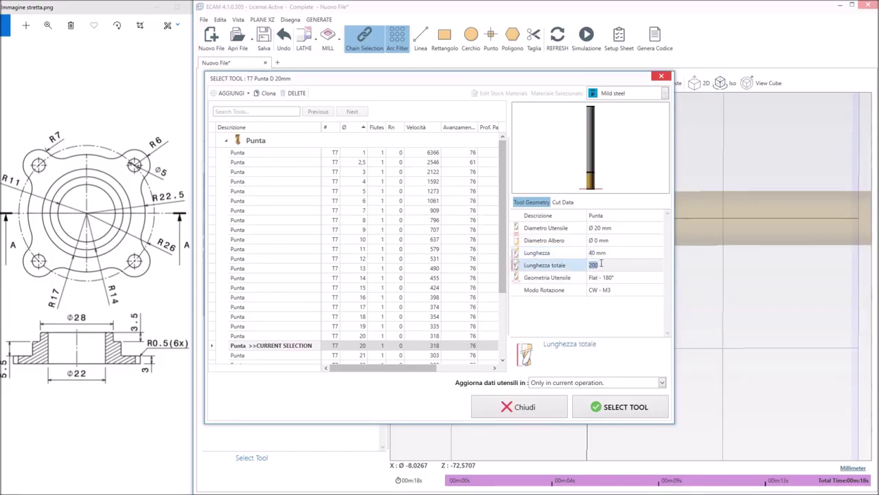
{"action": "type", "text": "1"}
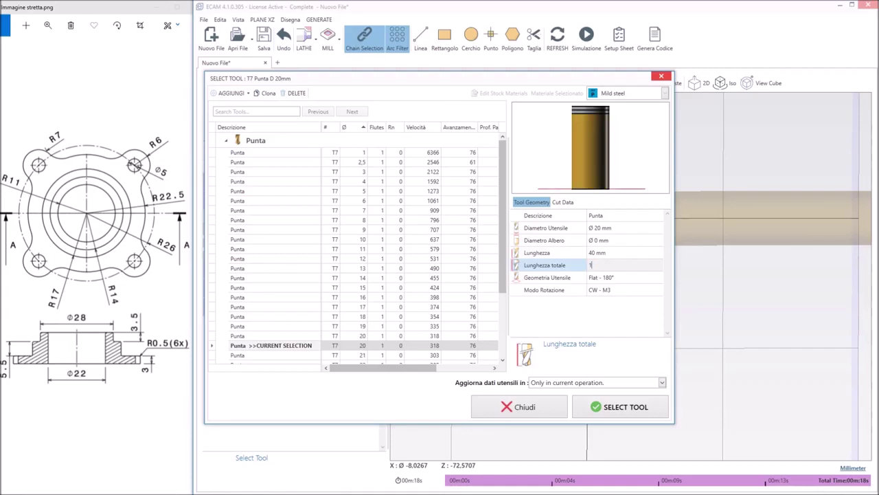
{"action": "type", "text": "20"}
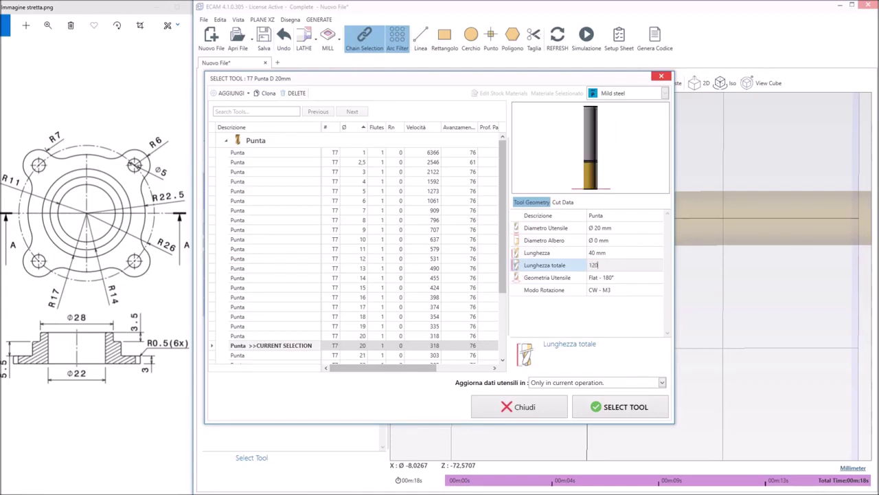
{"action": "left_click", "coordinate": [644, 241]}
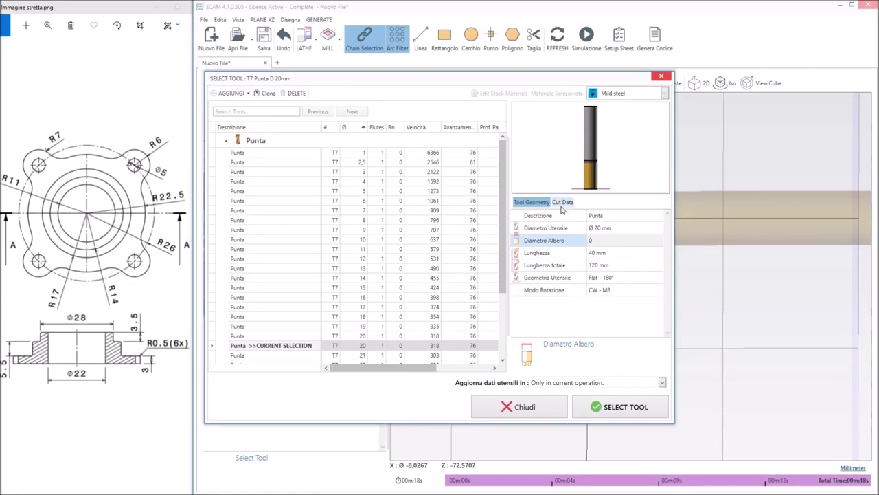
Set drill cutting data to 110 mt/min, Fz 0,13 and Diretto drilling, then apply it.
{"action": "left_click", "coordinate": [562, 202]}
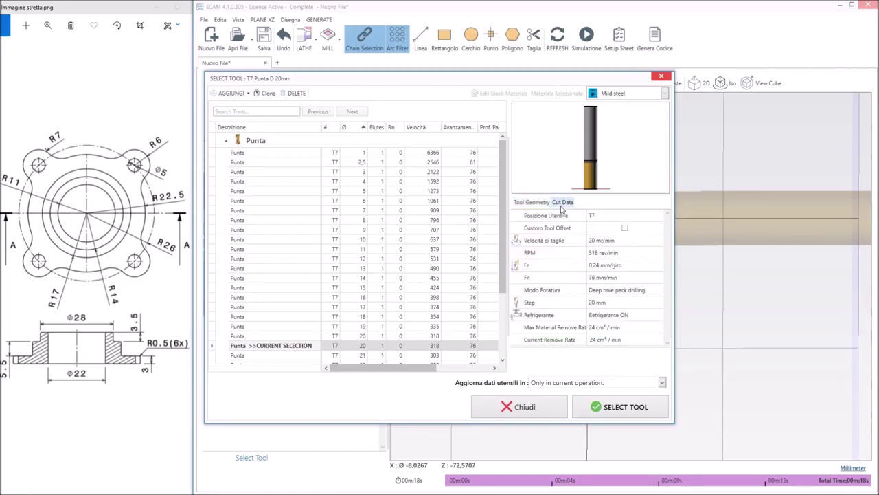
{"action": "left_click", "coordinate": [596, 242]}
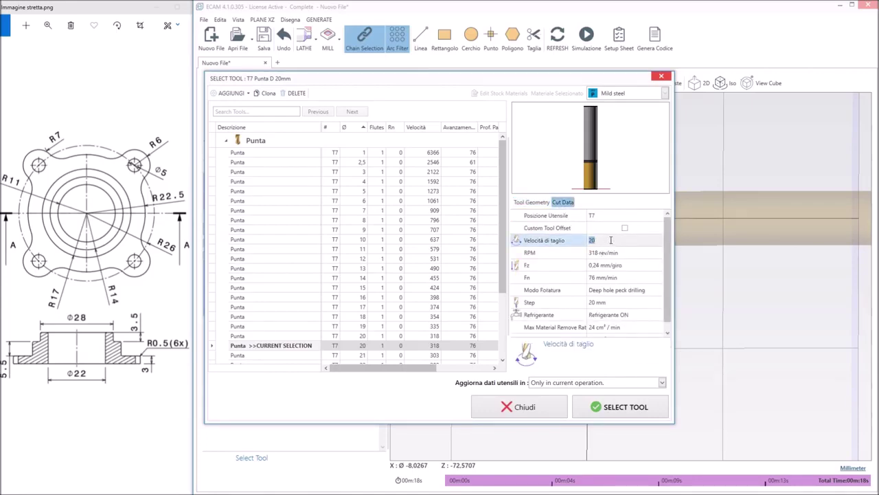
{"action": "type", "text": "110"}
{"action": "left_click", "coordinate": [595, 268]}
{"action": "type", "text": "0.13"}
{"action": "key", "text": "BackSpace"}
{"action": "key", "text": "BackSpace"}
{"action": "key", "text": "BackSpace"}
{"action": "type", "text": ",13"}
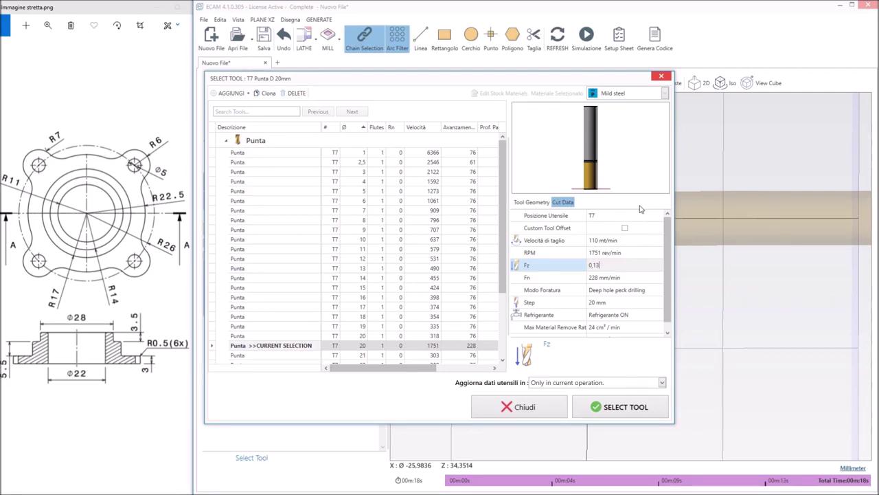
{"action": "left_click", "coordinate": [618, 265]}
{"action": "left_click", "coordinate": [658, 291]}
{"action": "left_click", "coordinate": [657, 290]}
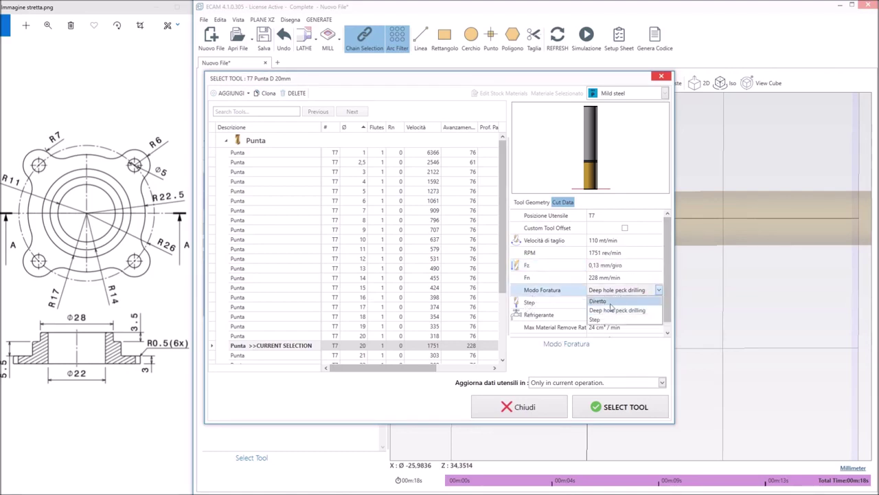
{"action": "left_click", "coordinate": [604, 302]}
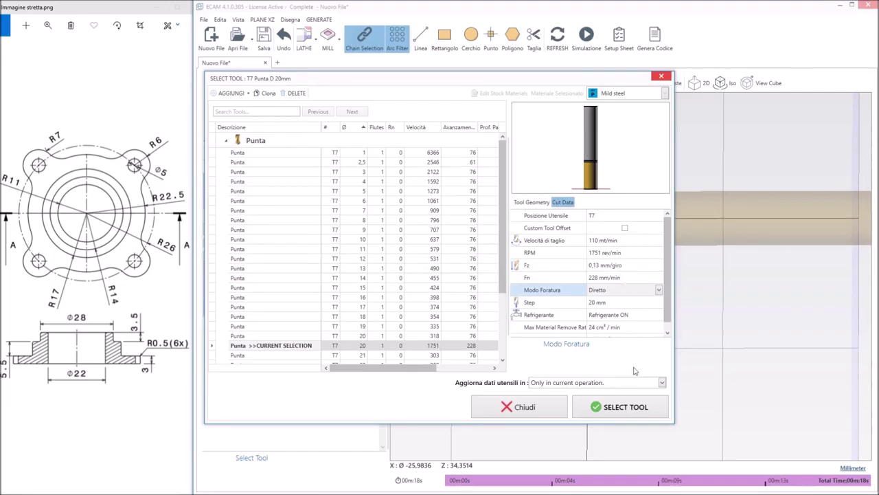
{"action": "left_click", "coordinate": [625, 407]}
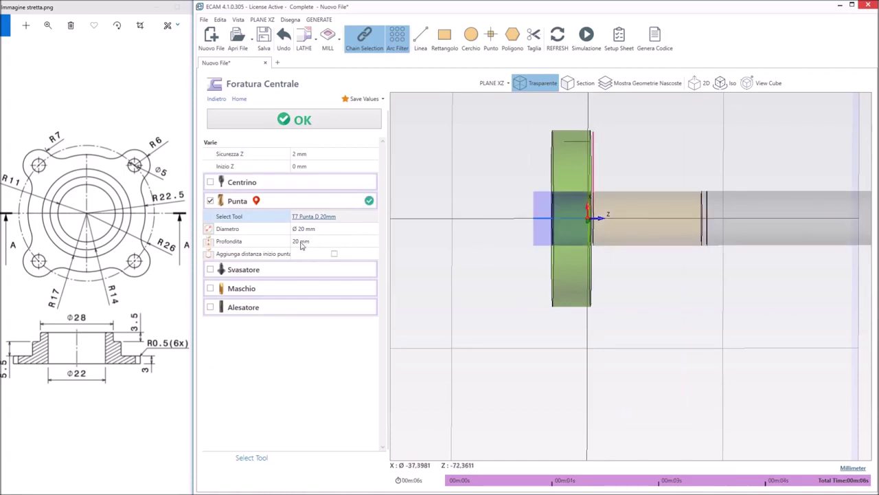
Change the central drilling depth to 16 mm and confirm the operation.
{"action": "left_click", "coordinate": [300, 241]}
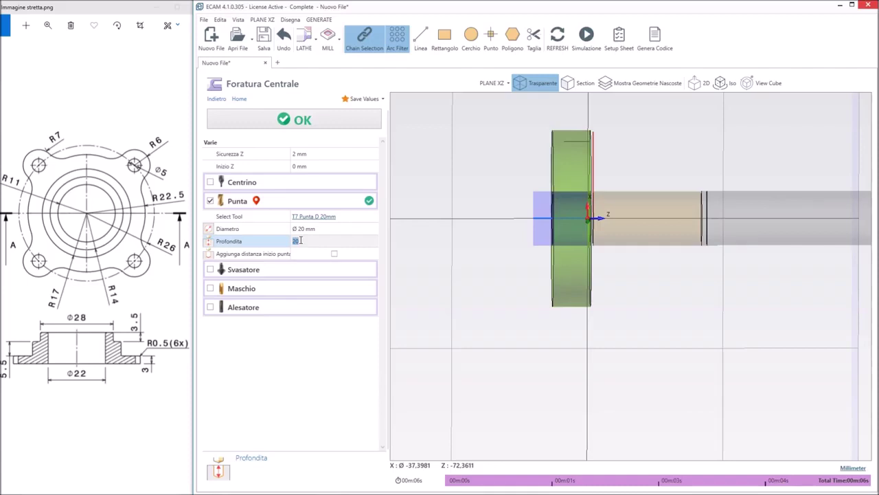
{"action": "type", "text": "16"}
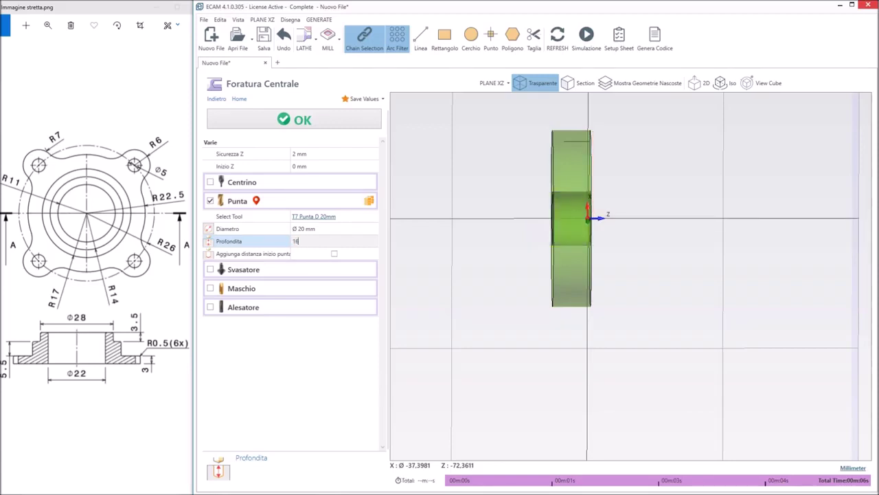
{"action": "left_click", "coordinate": [301, 259]}
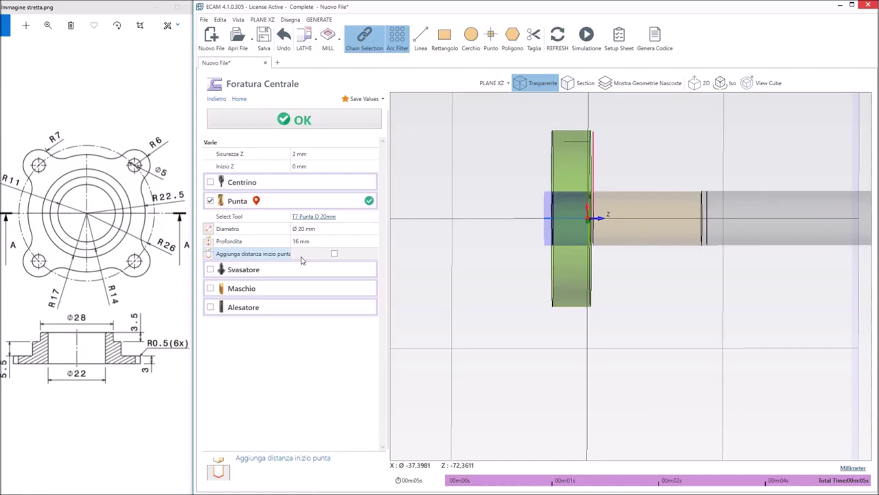
{"action": "left_click", "coordinate": [313, 121]}
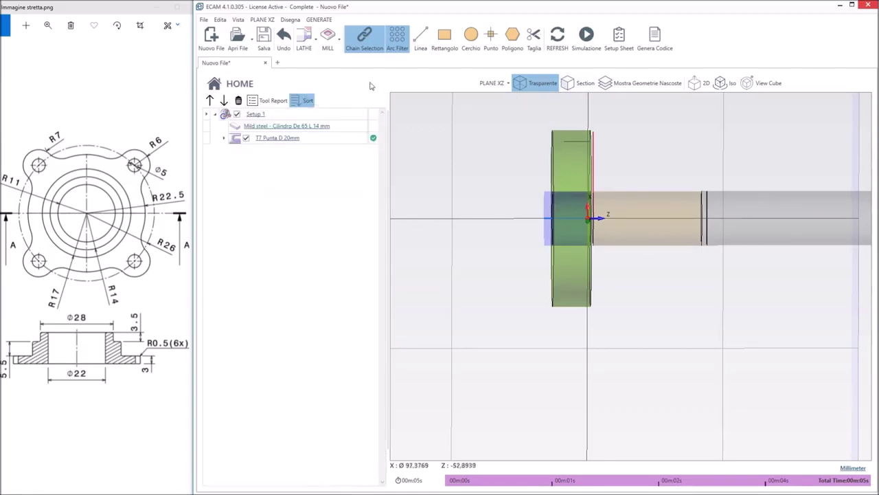
{"action": "left_click", "coordinate": [304, 38]}
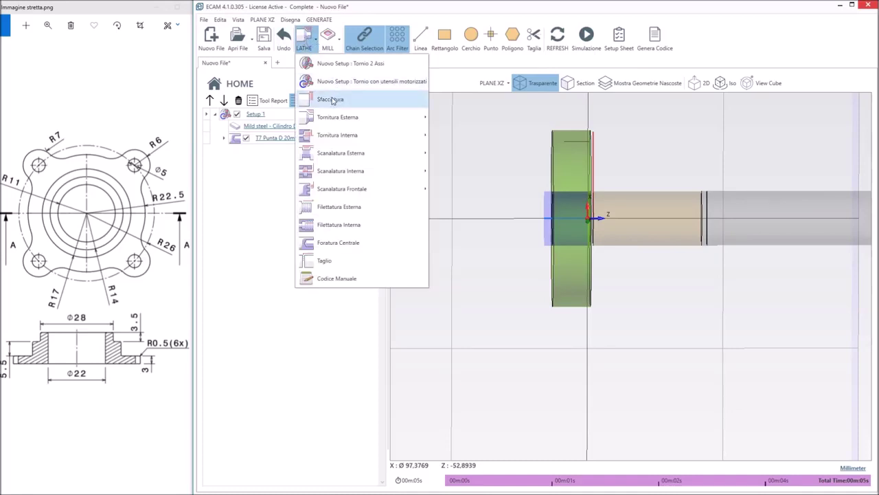
Add a finishing-only Sfacciatura with manual diameters from 69 mm down to 17 mm.
{"action": "left_click", "coordinate": [331, 100]}
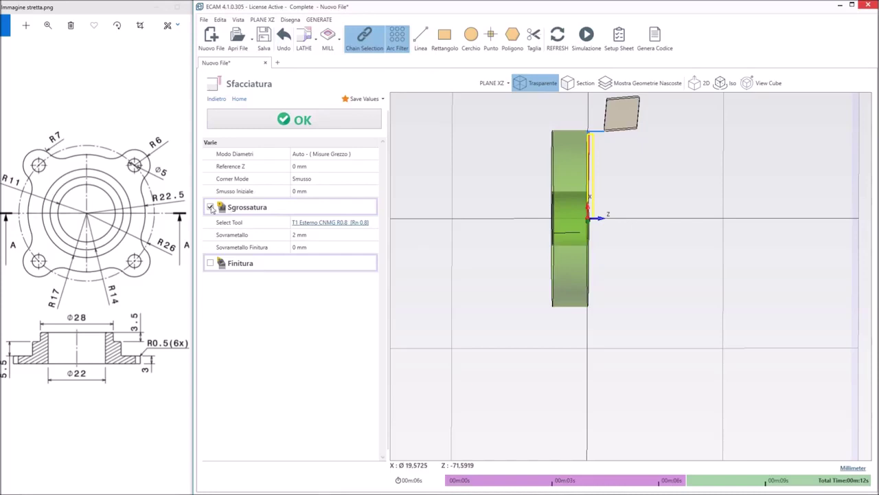
{"action": "left_click", "coordinate": [210, 263]}
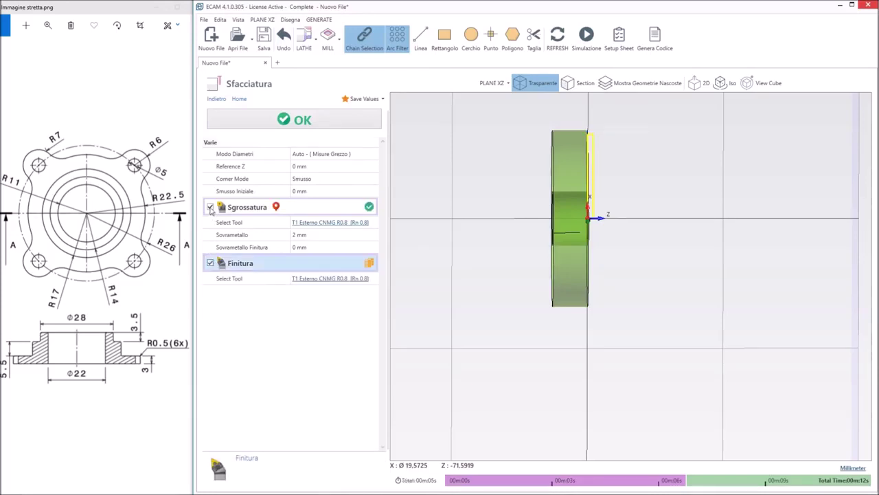
{"action": "left_click", "coordinate": [210, 208]}
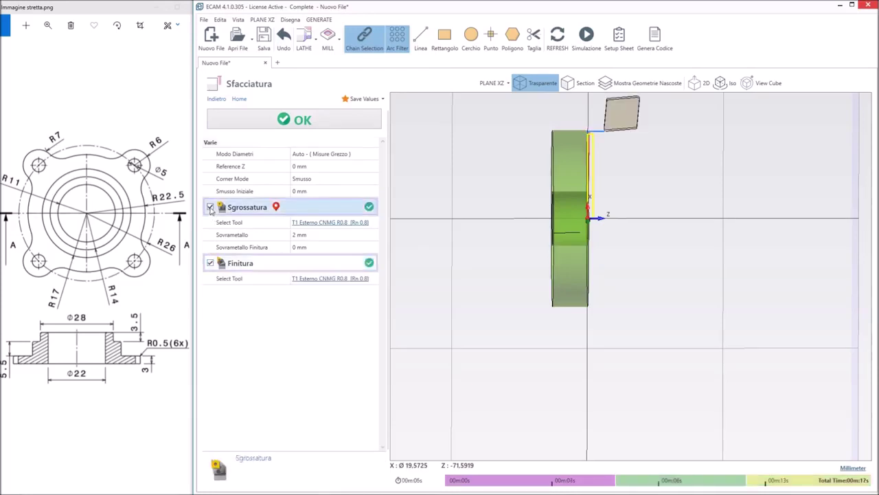
{"action": "left_click", "coordinate": [338, 155]}
{"action": "left_click", "coordinate": [331, 175]}
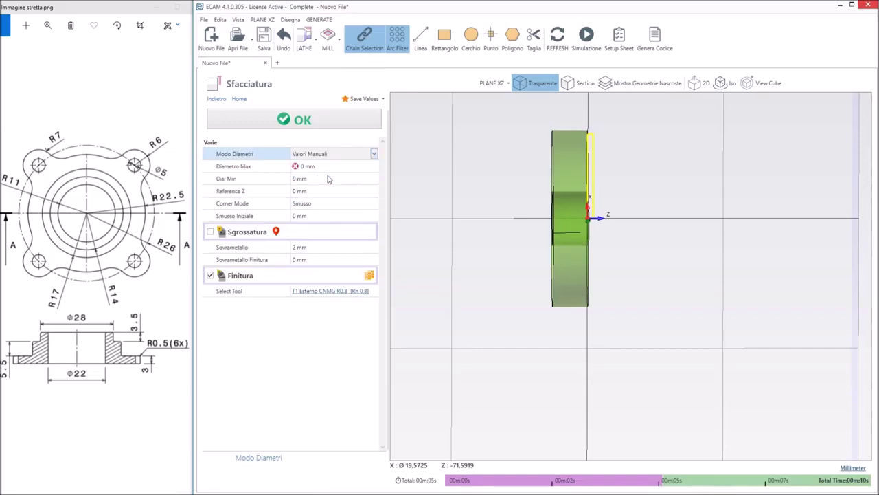
{"action": "left_click", "coordinate": [306, 167]}
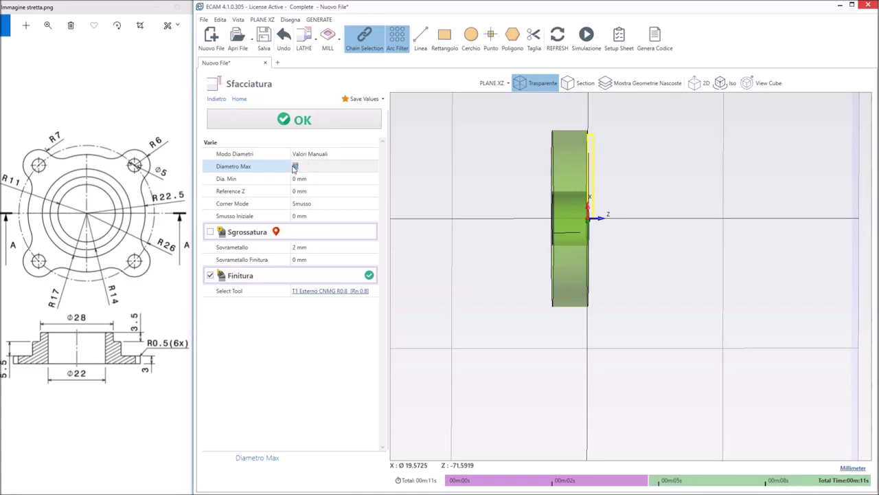
{"action": "type", "text": "69"}
{"action": "left_click", "coordinate": [294, 179]}
{"action": "type", "text": "17"}
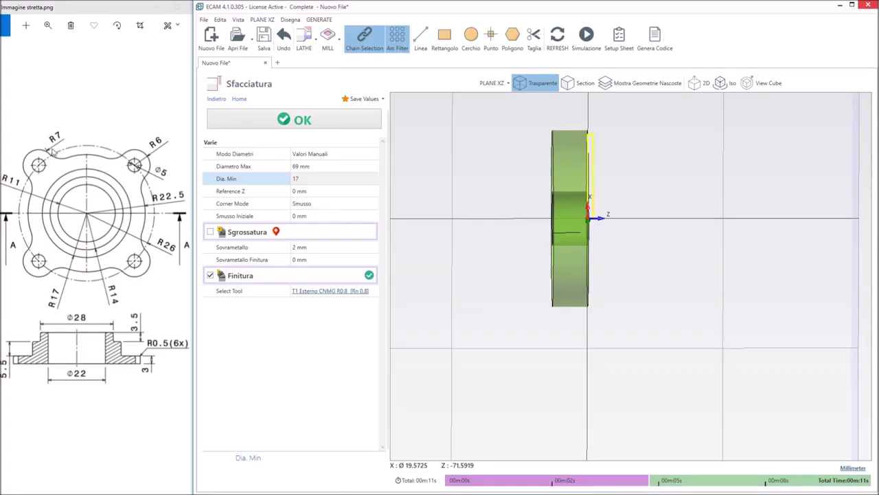
Assign tool T1 Esterno CNMG R0.8 to the facing pass and confirm the operation.
{"action": "left_click", "coordinate": [323, 291]}
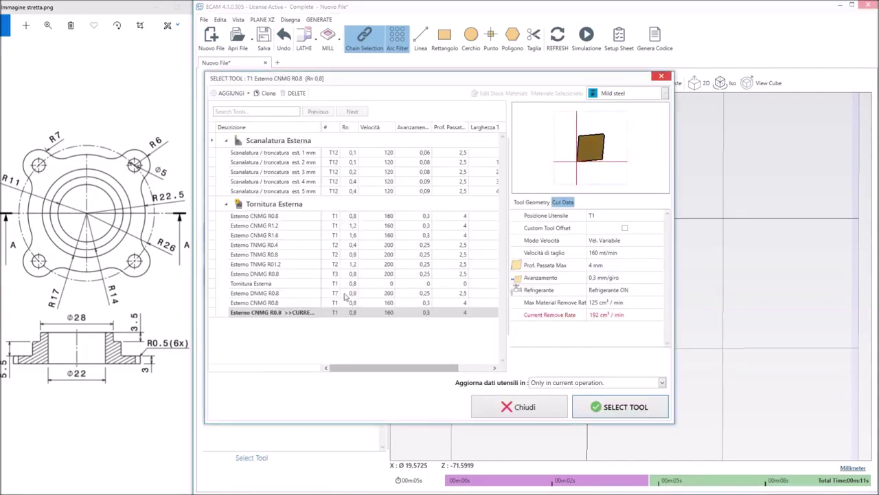
{"action": "left_click", "coordinate": [597, 253]}
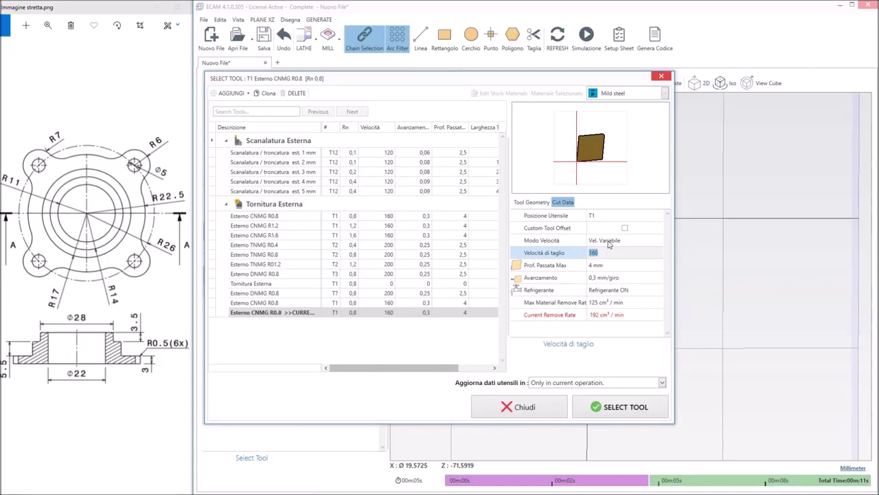
{"action": "left_click", "coordinate": [622, 406]}
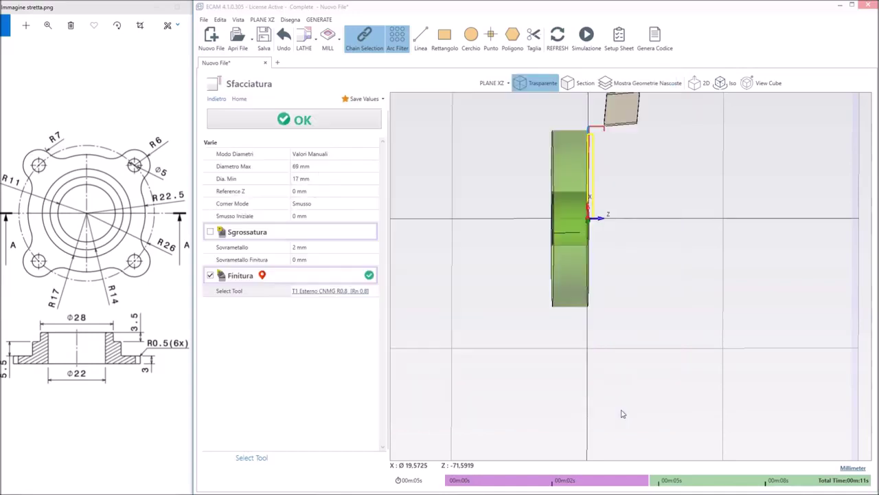
{"action": "left_click", "coordinate": [296, 121]}
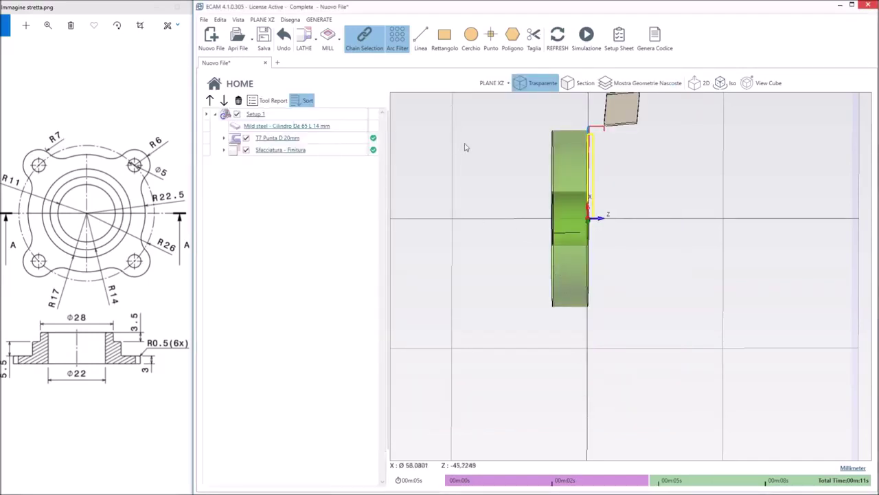
{"action": "left_click", "coordinate": [309, 42]}
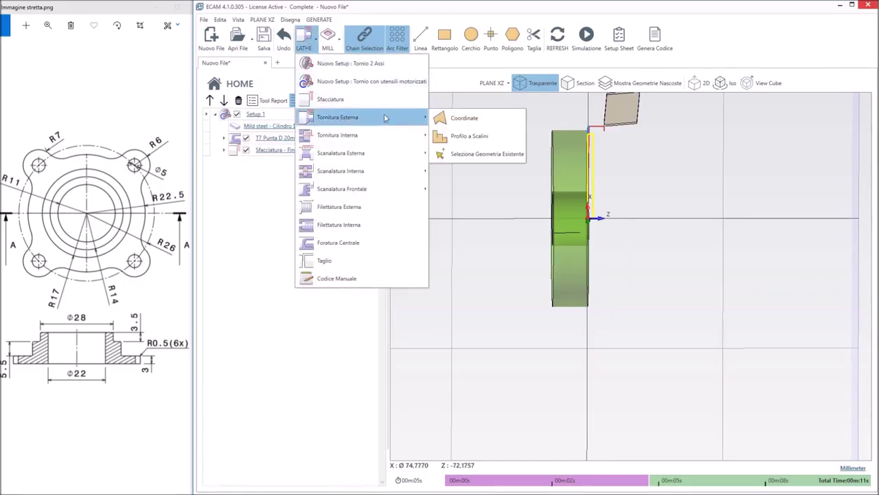
{"action": "mouse_move", "coordinate": [338, 117]}
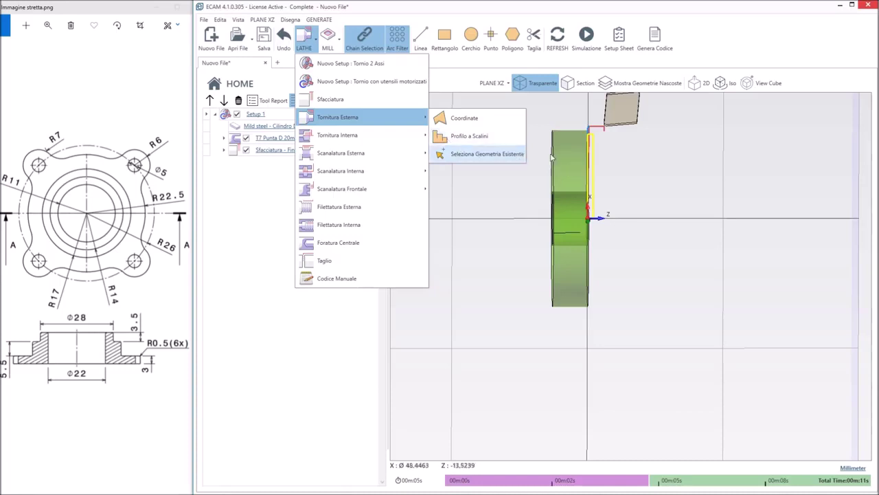
Start an external turning profile defined by coordinates and begin the first point.
{"action": "left_click", "coordinate": [477, 123]}
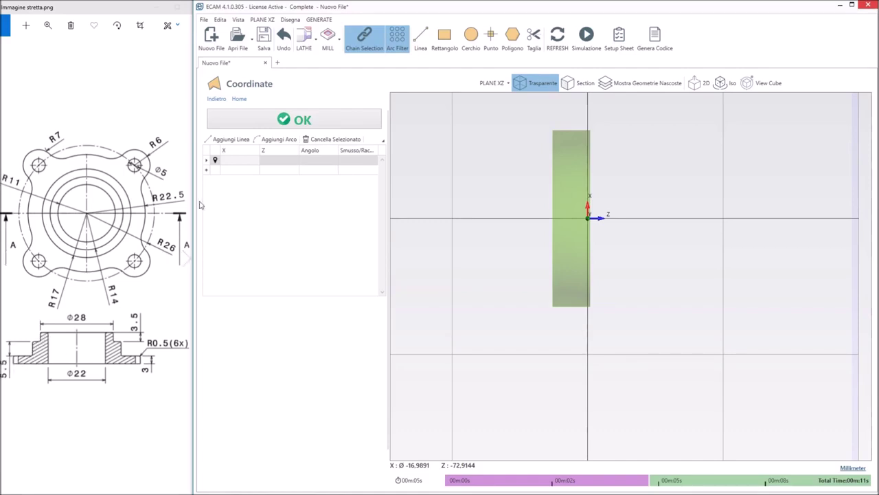
{"action": "left_click", "coordinate": [231, 161]}
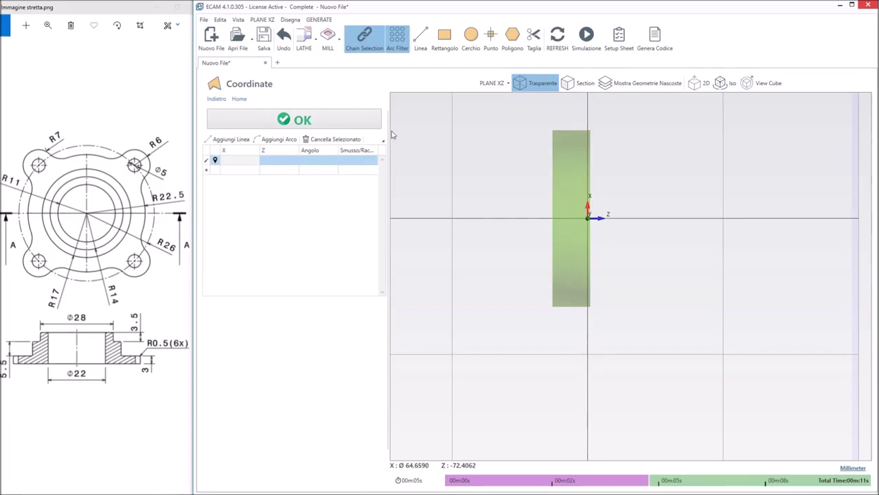
{"action": "type", "text": "25"}
Enter the opening profile points, ending at X28 with a 0,5 mm chamfer and Z -3.5.
{"action": "key", "text": "Tab"}
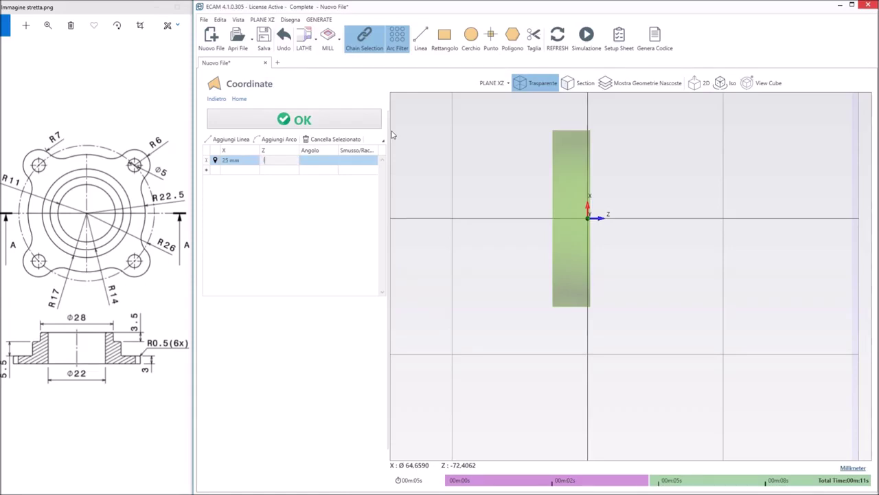
{"action": "type", "text": "1"}
{"action": "key", "text": "Return"}
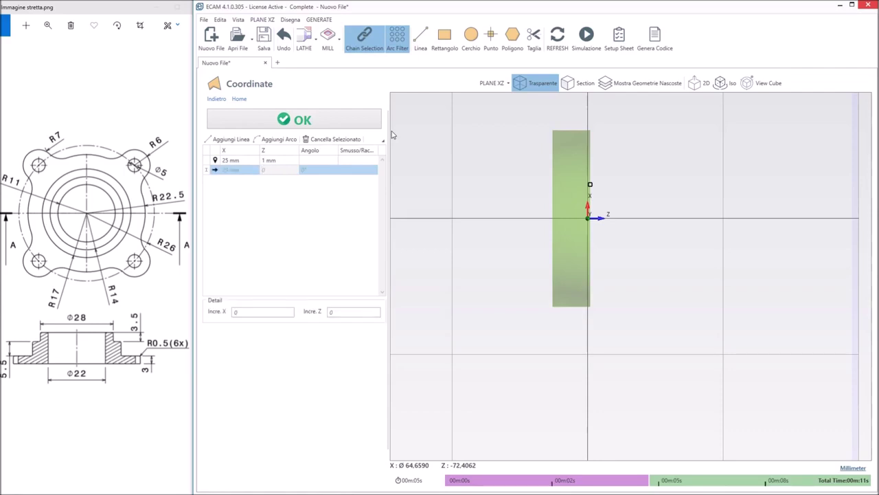
{"action": "type", "text": "0"}
{"action": "key", "text": "Return"}
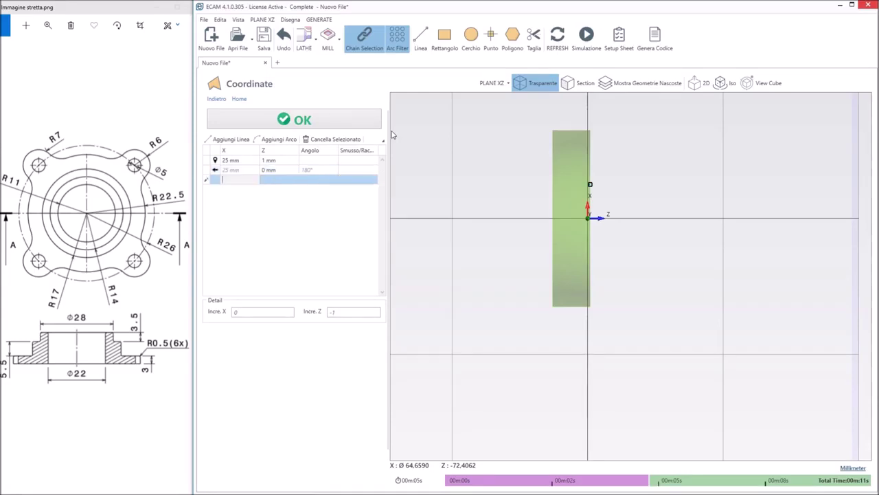
{"action": "type", "text": "18"}
{"action": "key", "text": "Return"}
{"action": "key", "text": "Return"}
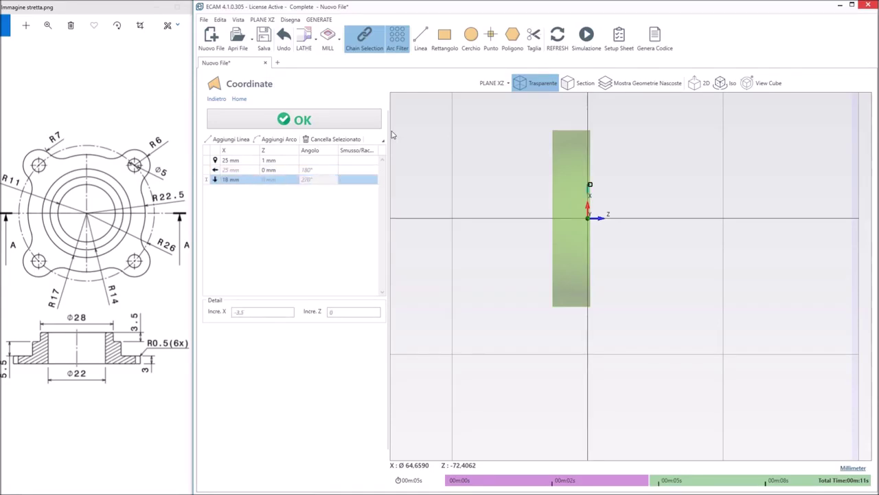
{"action": "key", "text": "Return"}
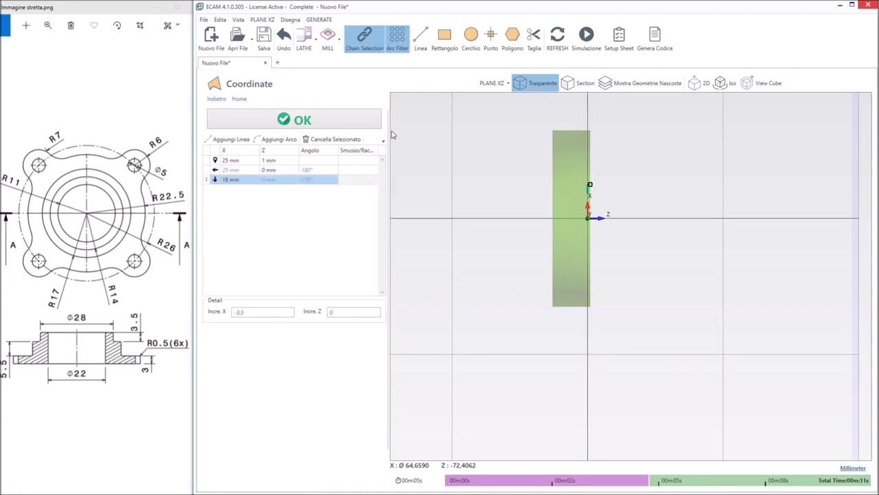
{"action": "type", "text": "0,5"}
{"action": "key", "text": "Return"}
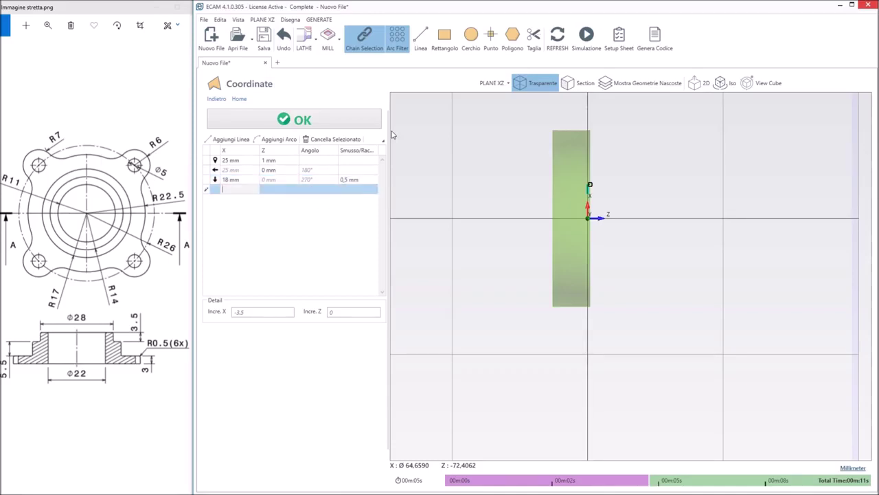
{"action": "double_click", "coordinate": [239, 179]}
{"action": "type", "text": "28"}
{"action": "key", "text": "Tab"}
{"action": "key", "text": "Tab"}
{"action": "key", "text": "Tab"}
{"action": "key", "text": "Tab"}
{"action": "key", "text": "Tab"}
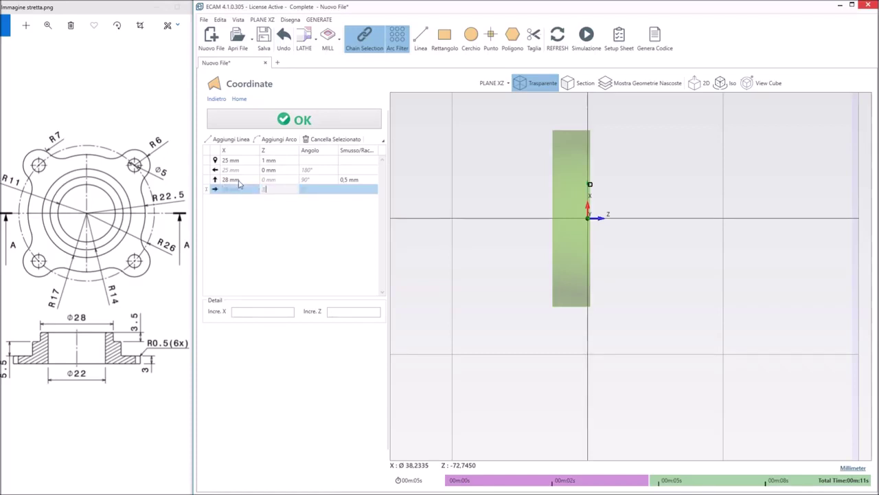
{"action": "type", "text": ",5"}
{"action": "key", "text": "Tab"}
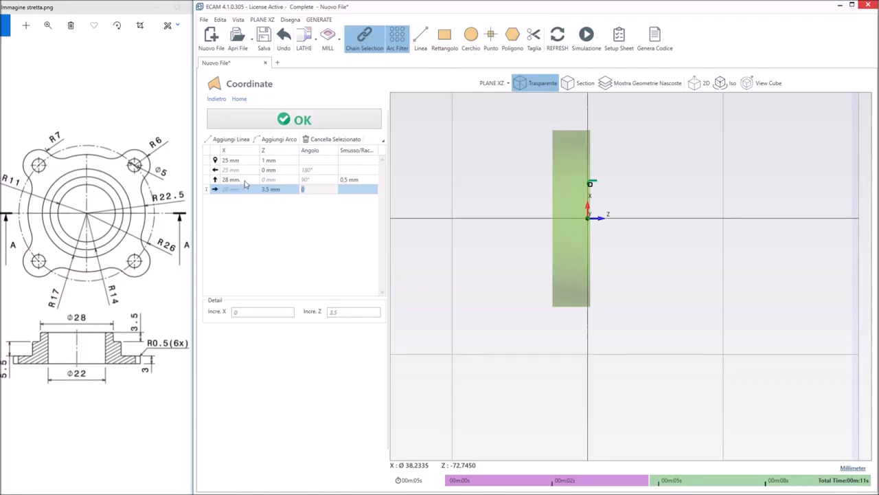
{"action": "left_click", "coordinate": [265, 190]}
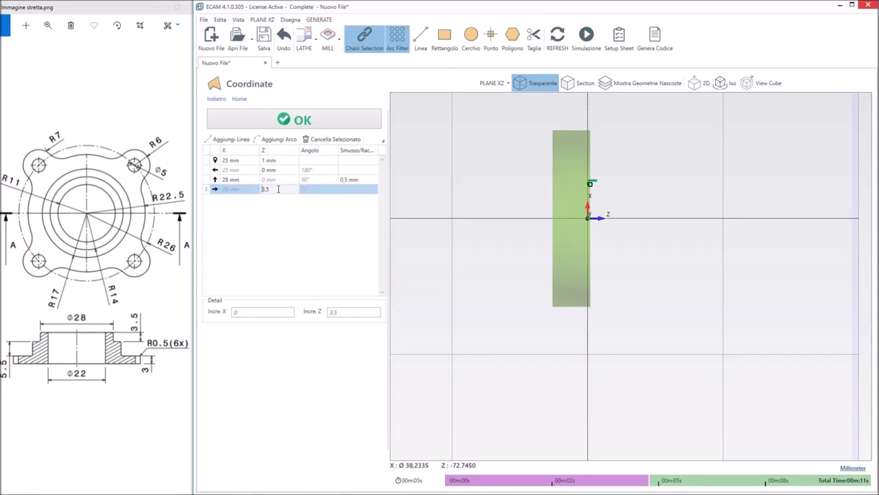
{"action": "key", "text": "Tab"}
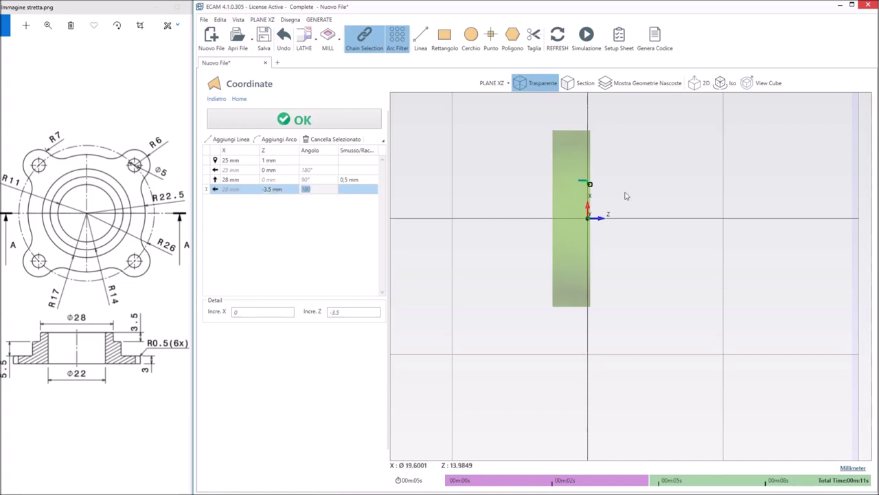
Add X34 with a 0,5 mm chamfer, Z -9 and a final X68, then confirm the profile.
{"action": "left_click", "coordinate": [355, 199]}
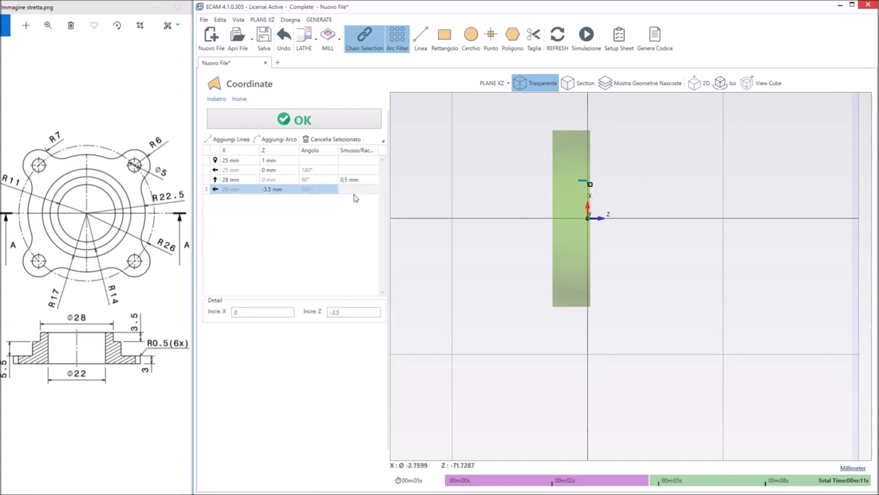
{"action": "key", "text": "Tab"}
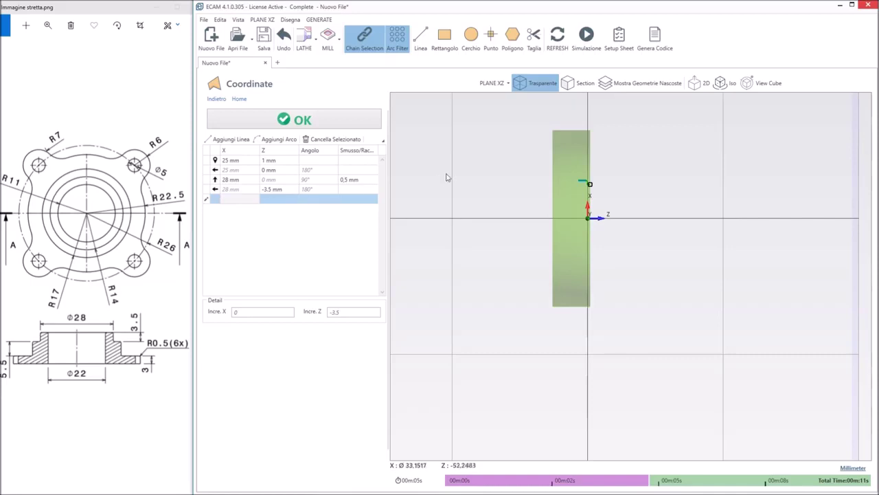
{"action": "key", "text": "Tab"}
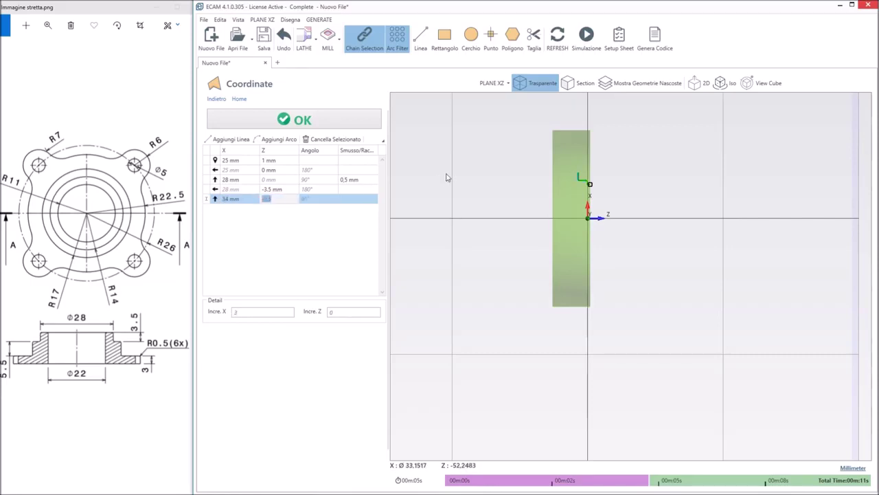
{"action": "key", "text": "Tab"}
{"action": "key", "text": "Tab"}
{"action": "type", "text": "0,5"}
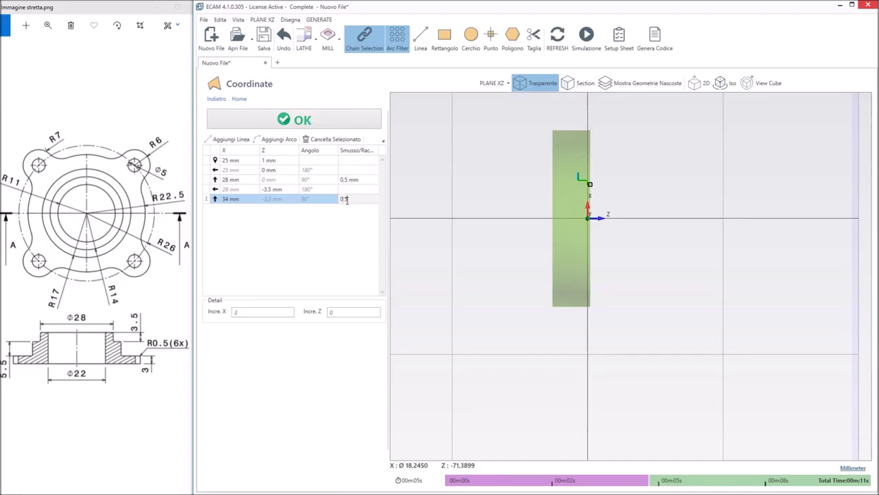
{"action": "key", "text": "Tab"}
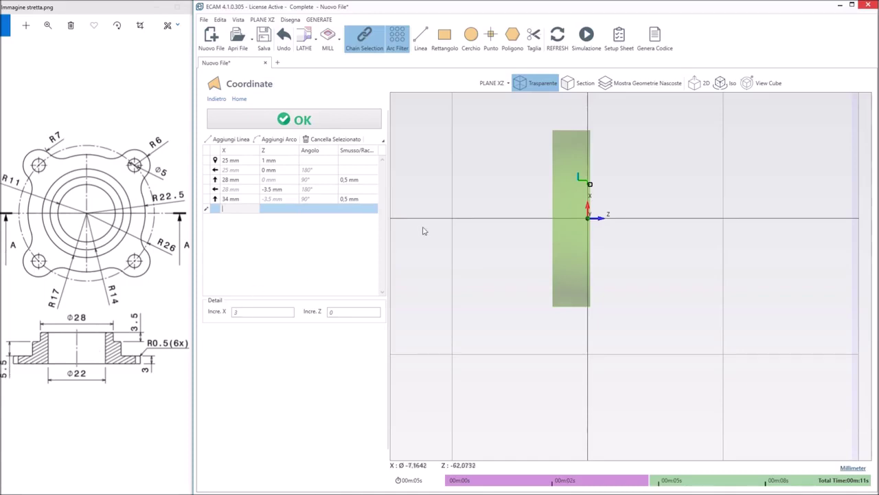
{"action": "key", "text": "Tab"}
{"action": "type", "text": "-9"}
{"action": "key", "text": "Tab"}
{"action": "key", "text": "Tab"}
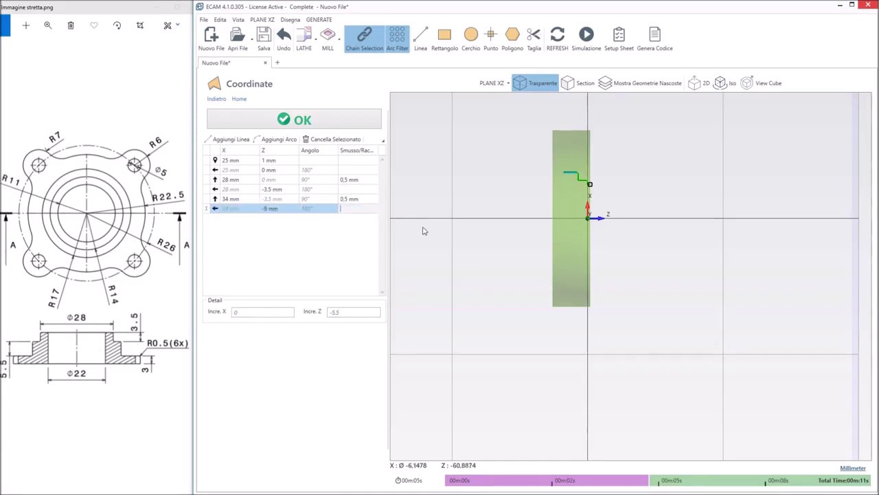
{"action": "key", "text": "Return"}
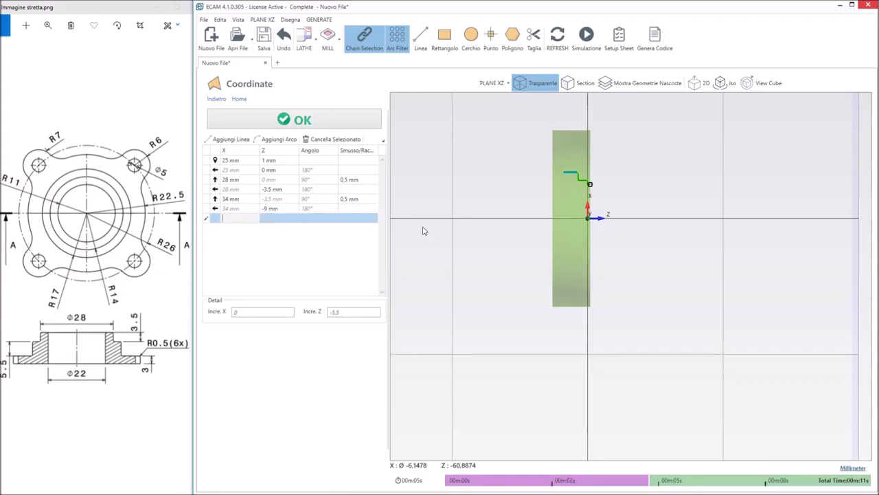
{"action": "type", "text": "68"}
{"action": "key", "text": "Tab"}
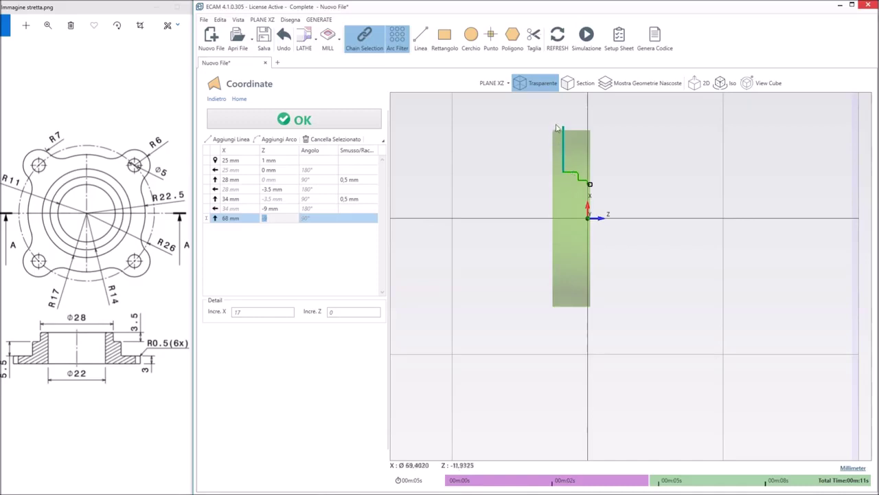
{"action": "left_click", "coordinate": [305, 126]}
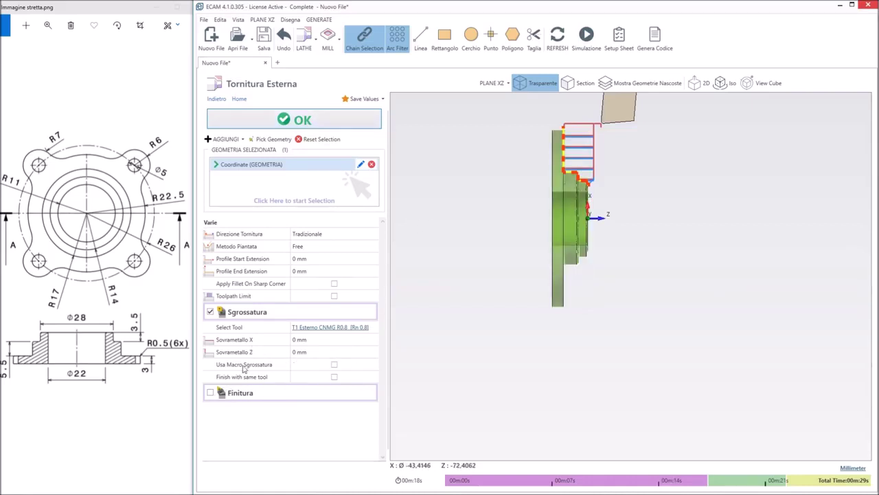
Keep the traditional turning direction and round sharp corners with a 0,1 mm fillet.
{"action": "left_click", "coordinate": [311, 237]}
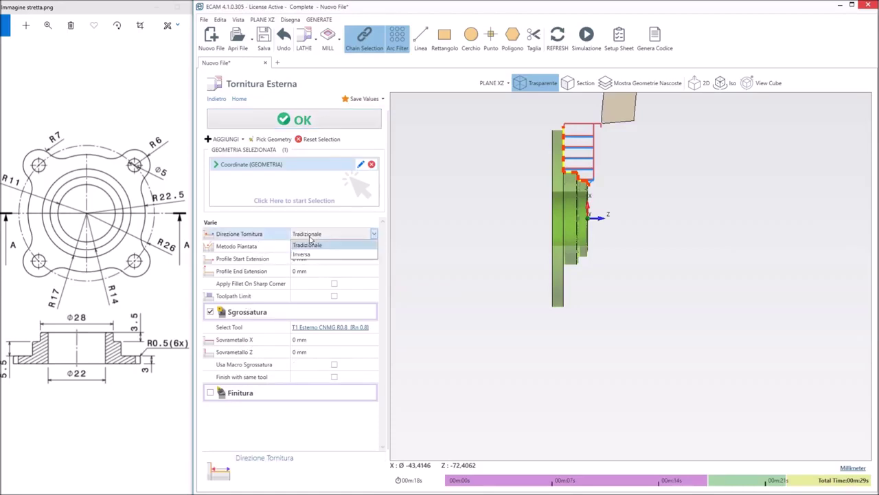
{"action": "left_click", "coordinate": [314, 245]}
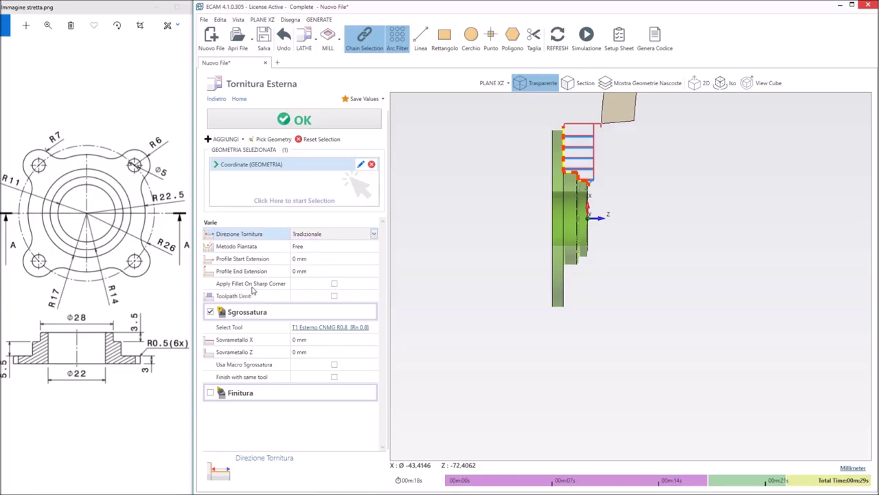
{"action": "left_click", "coordinate": [334, 285]}
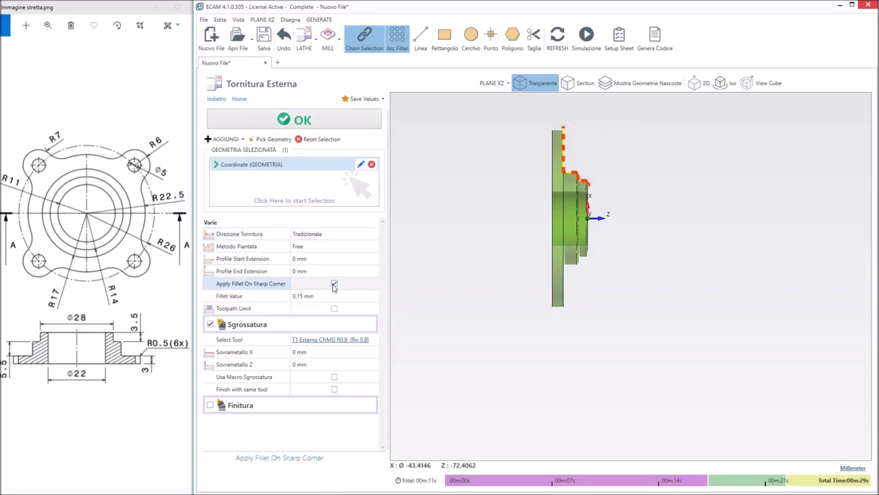
{"action": "left_click", "coordinate": [304, 296]}
{"action": "left_click", "coordinate": [316, 297]}
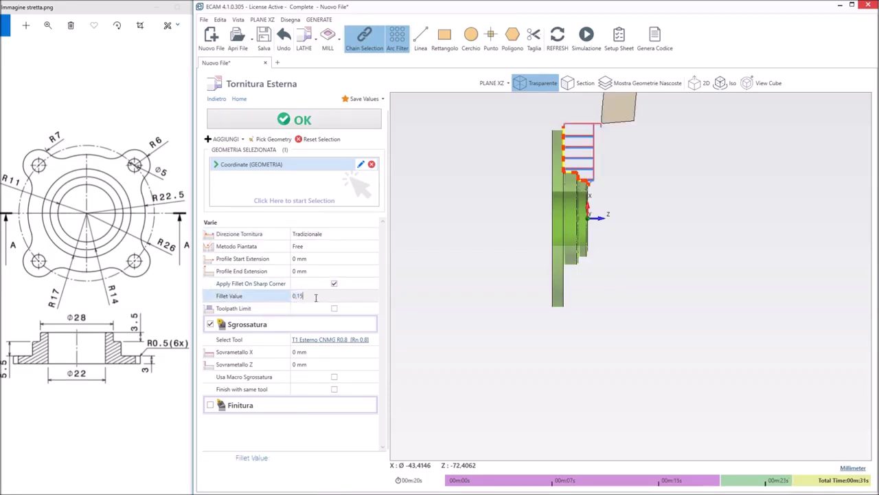
{"action": "key", "text": "BackSpace"}
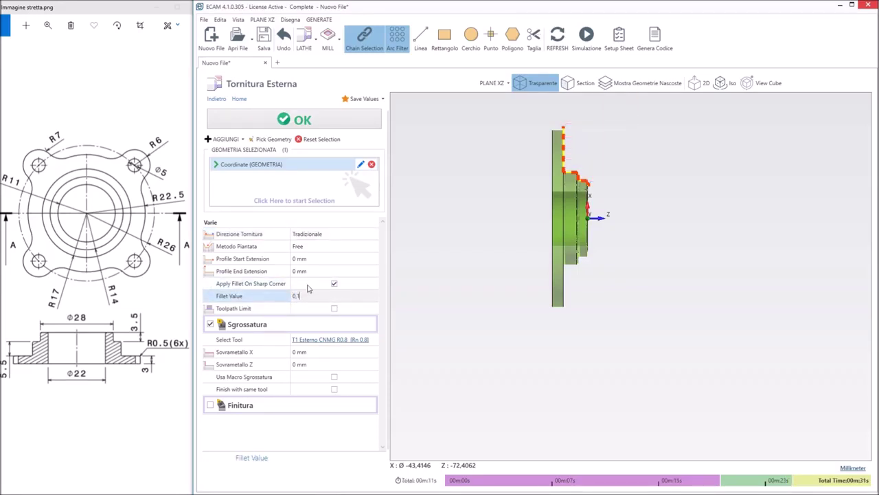
Leave 0,6 mm X and 0,1 mm Z allowance, using the roughing macro plus a finishing pass.
{"action": "left_click", "coordinate": [296, 351]}
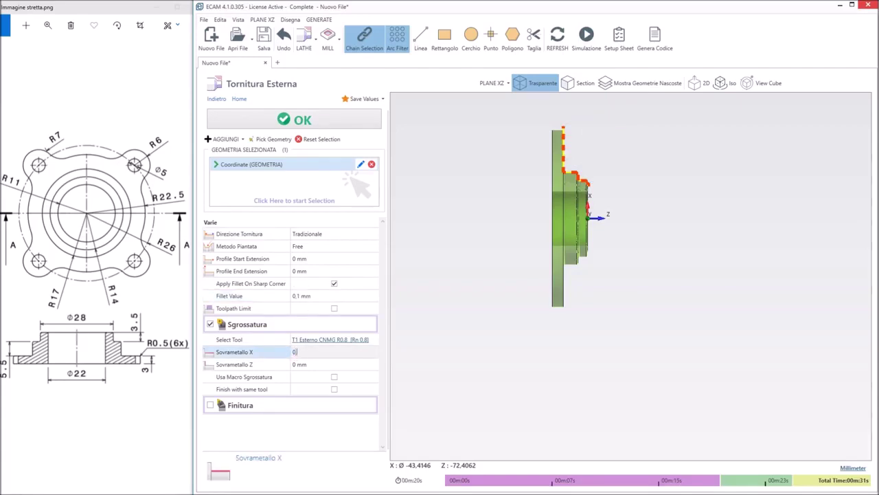
{"action": "type", "text": ",6"}
{"action": "left_click", "coordinate": [303, 366]}
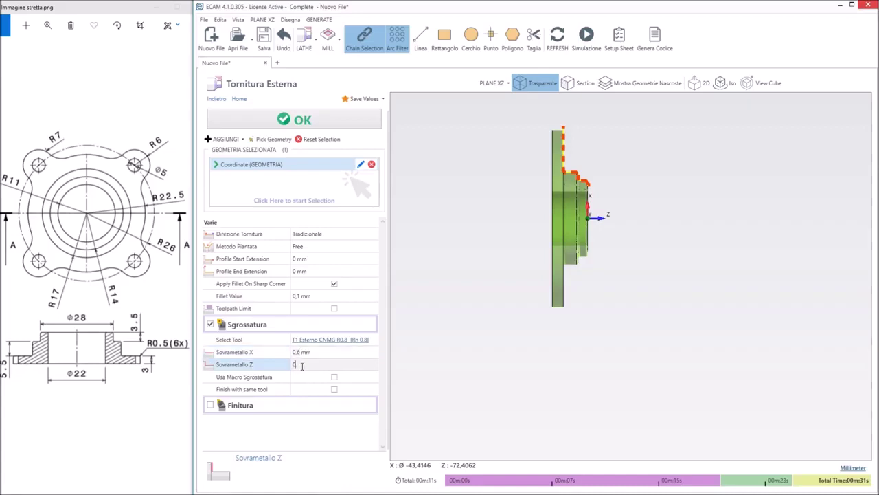
{"action": "type", "text": ",1"}
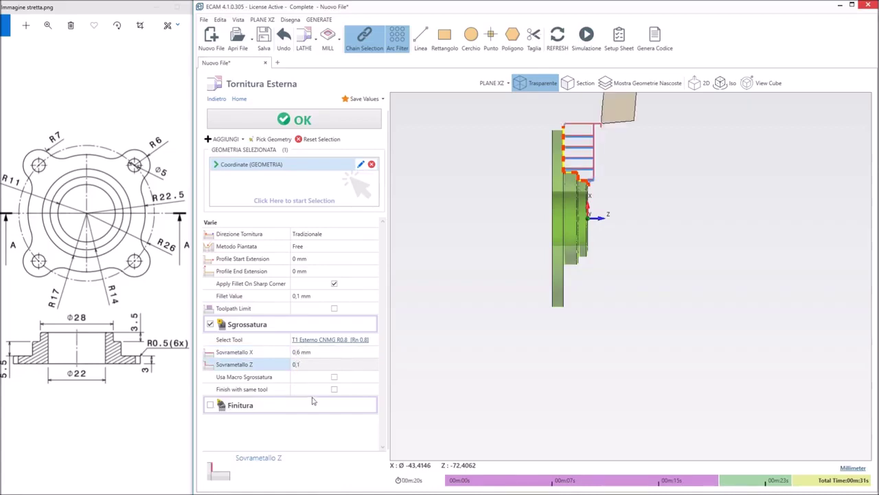
{"action": "left_click", "coordinate": [334, 377]}
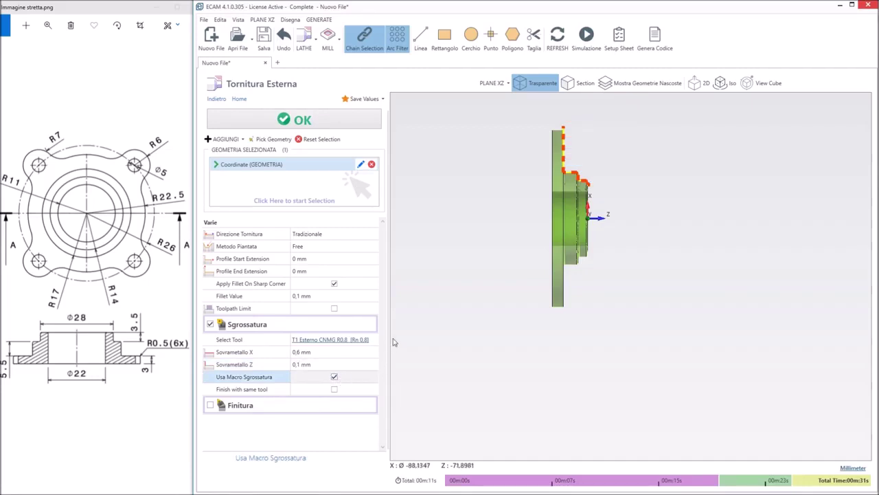
{"action": "left_click", "coordinate": [211, 406]}
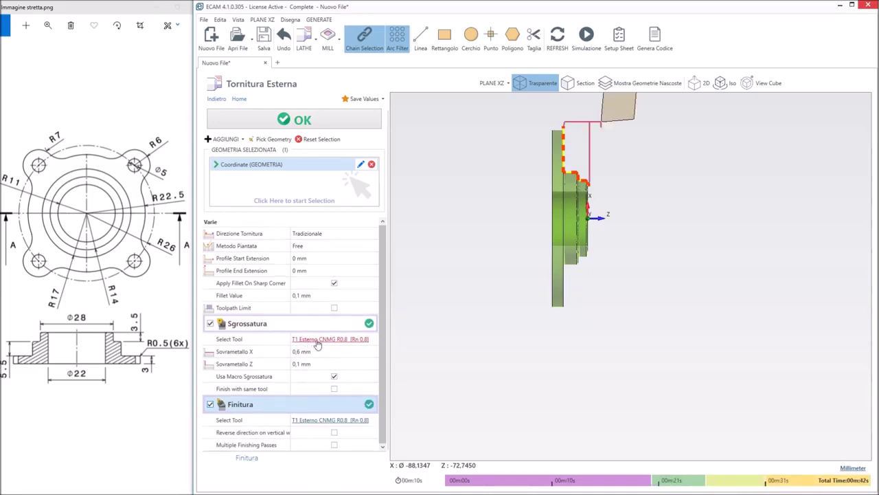
Pick the T2 Esterno TNMG R0.8 insert from the tool library and start rewriting its cutting speed.
{"action": "left_click", "coordinate": [315, 420]}
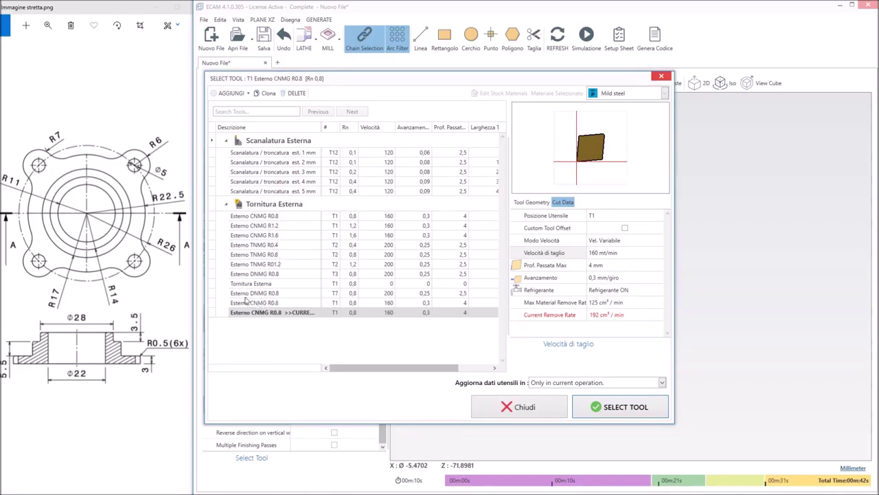
{"action": "left_click", "coordinate": [267, 256]}
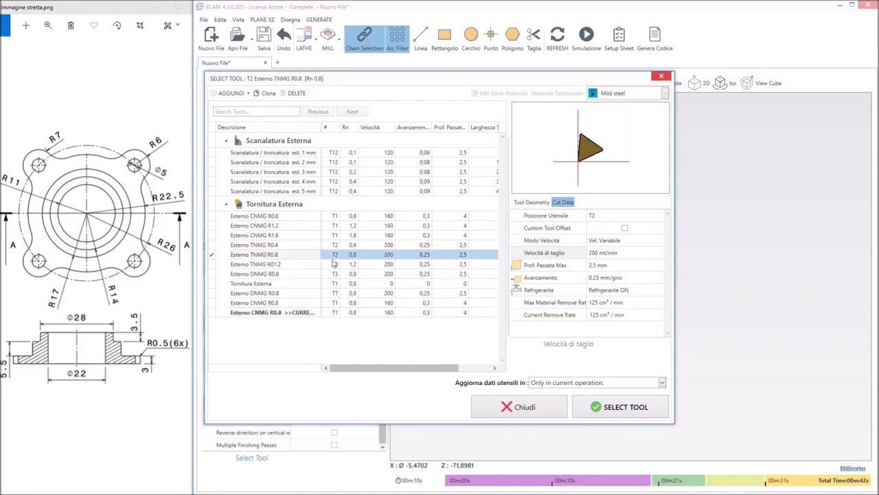
{"action": "left_click", "coordinate": [593, 255]}
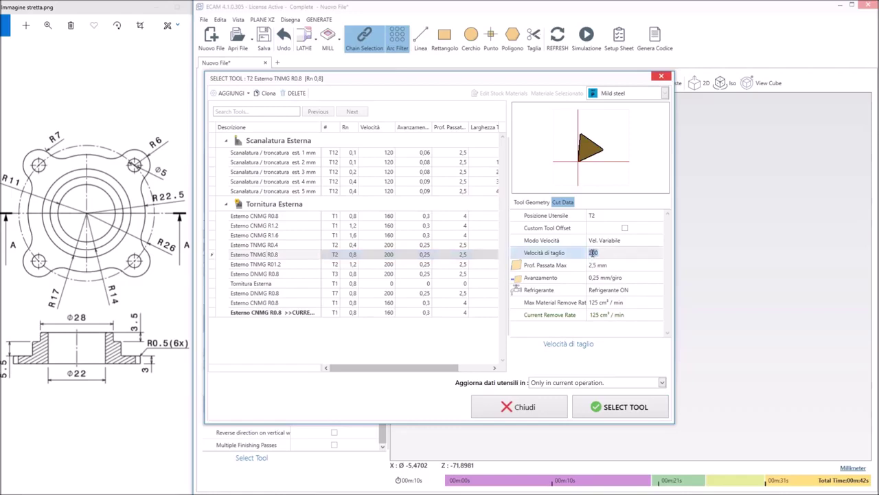
{"action": "type", "text": "1"}
{"action": "key", "text": "BackSpace"}
{"action": "type", "text": "18"}
{"action": "key", "text": "BackSpace"}
{"action": "key", "text": "BackSpace"}
{"action": "key", "text": "BackSpace"}
{"action": "type", "text": "280"}
Set the feed to 0,18 mm/giro and cutting speed to 240 mt/min, then select the tool.
{"action": "left_click", "coordinate": [605, 279]}
{"action": "left_click", "coordinate": [601, 277]}
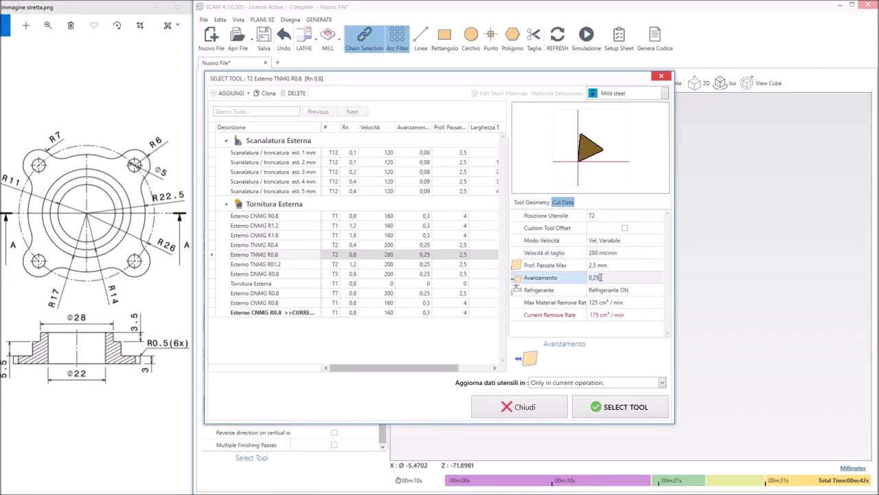
{"action": "key", "text": "BackSpace"}
{"action": "key", "text": "BackSpace"}
{"action": "key", "text": "BackSpace"}
{"action": "type", "text": "18"}
{"action": "left_click", "coordinate": [598, 253]}
{"action": "left_click", "coordinate": [599, 254]}
{"action": "key", "text": "BackSpace"}
{"action": "type", "text": "40"}
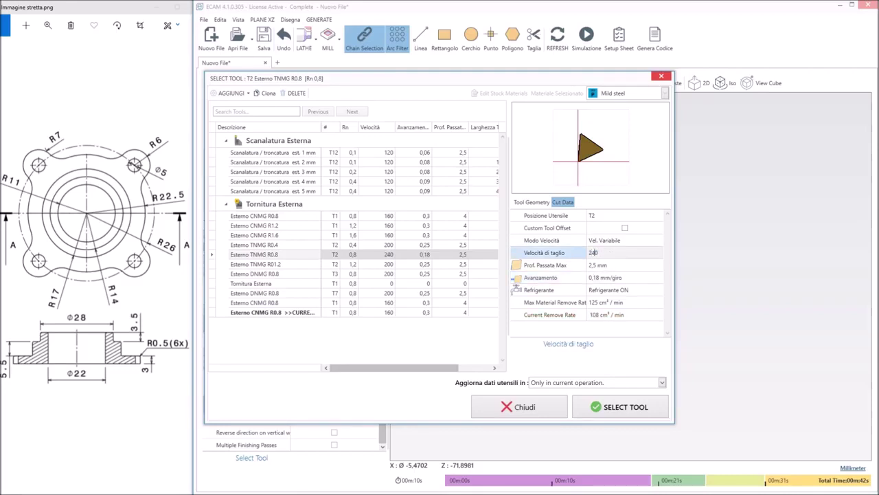
{"action": "left_click", "coordinate": [639, 268]}
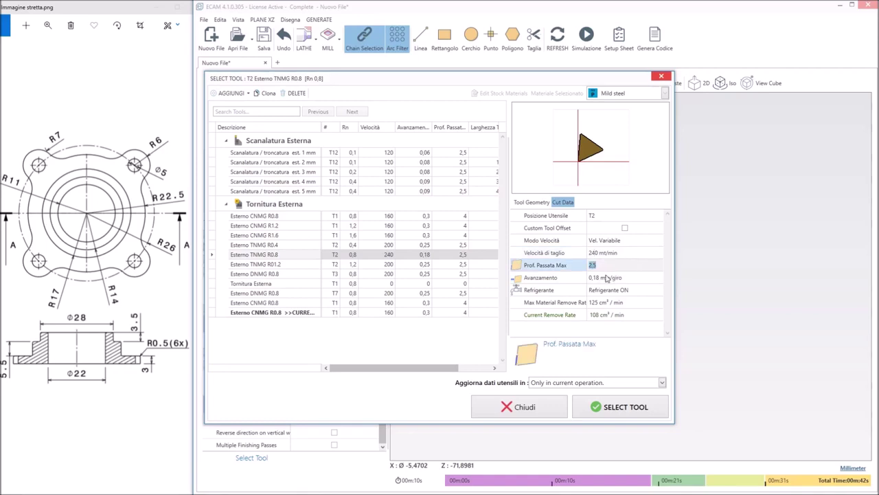
{"action": "left_click", "coordinate": [621, 407]}
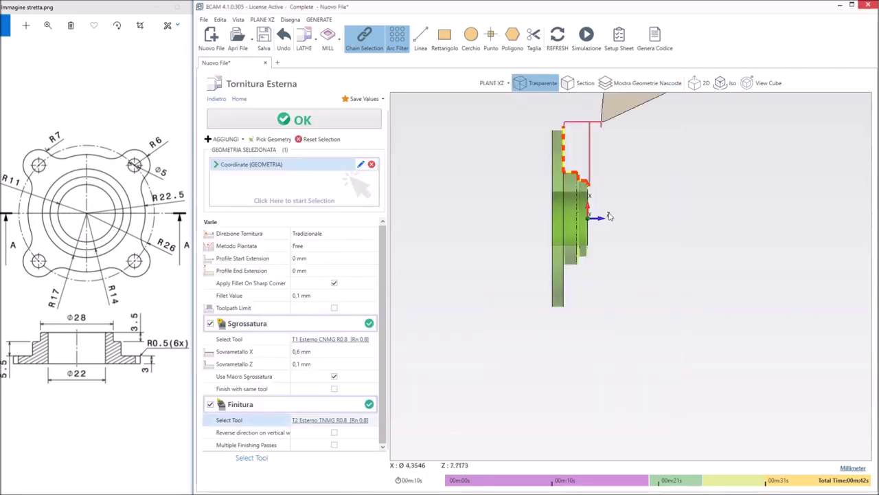
Make the part opaque, save the external finishing turning, and rotate to a near-front view.
{"action": "left_click", "coordinate": [539, 82]}
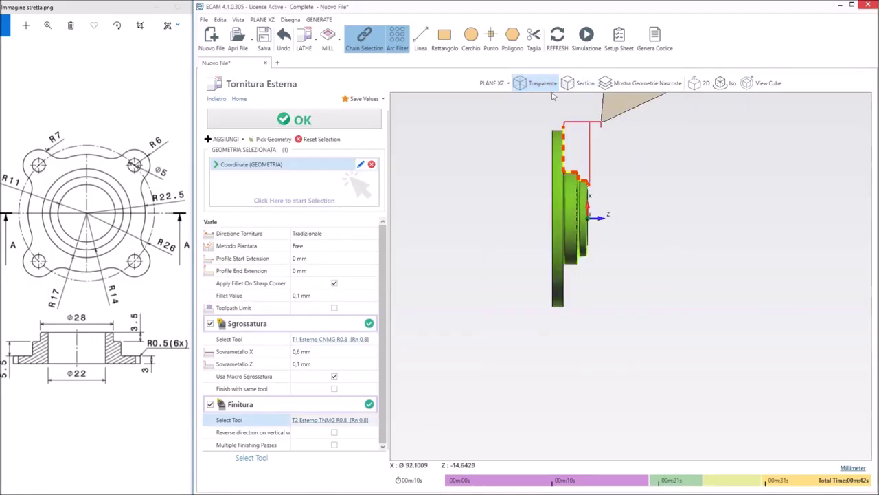
{"action": "left_click", "coordinate": [295, 120]}
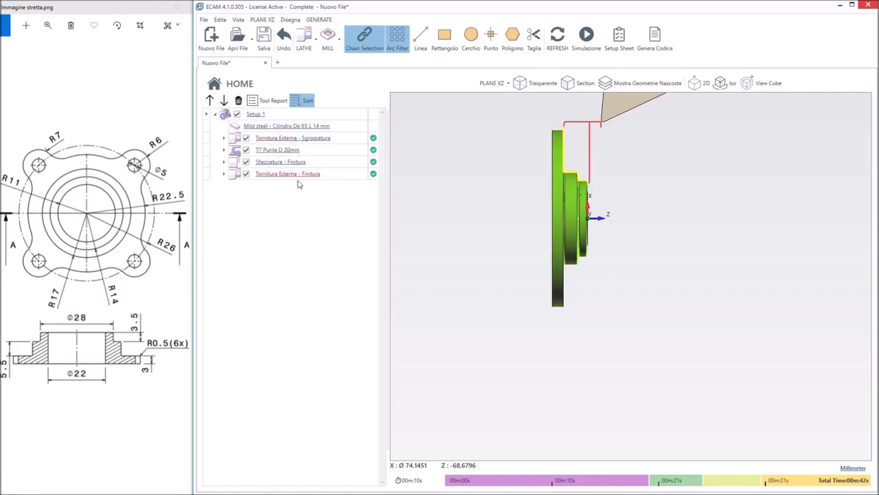
{"action": "mouse_move", "coordinate": [712, 234]}
{"action": "middle_mouse_down"}
{"action": "mouse_move", "coordinate": [608, 242]}
{"action": "mouse_move", "coordinate": [730, 203]}
{"action": "mouse_move", "coordinate": [664, 240]}
{"action": "mouse_move", "coordinate": [687, 233]}
{"action": "mouse_move", "coordinate": [680, 238]}
{"action": "middle_mouse_up"}
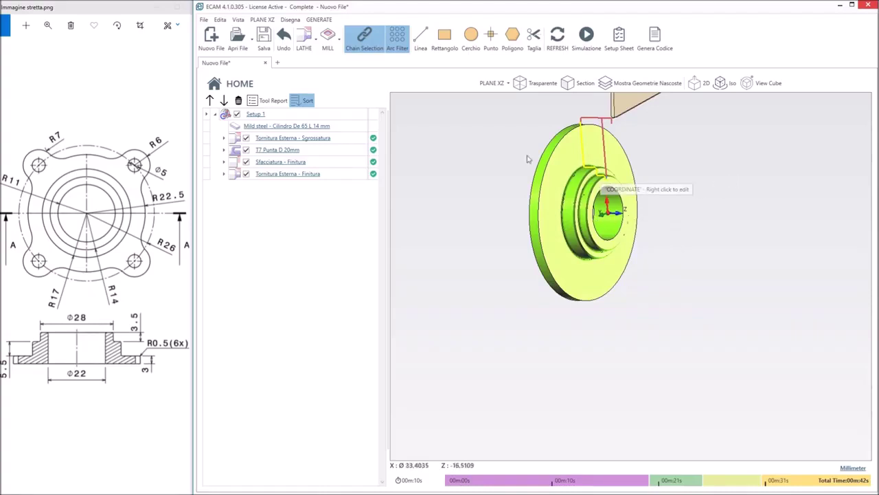
{"action": "left_click", "coordinate": [308, 46]}
{"action": "mouse_move", "coordinate": [337, 135]}
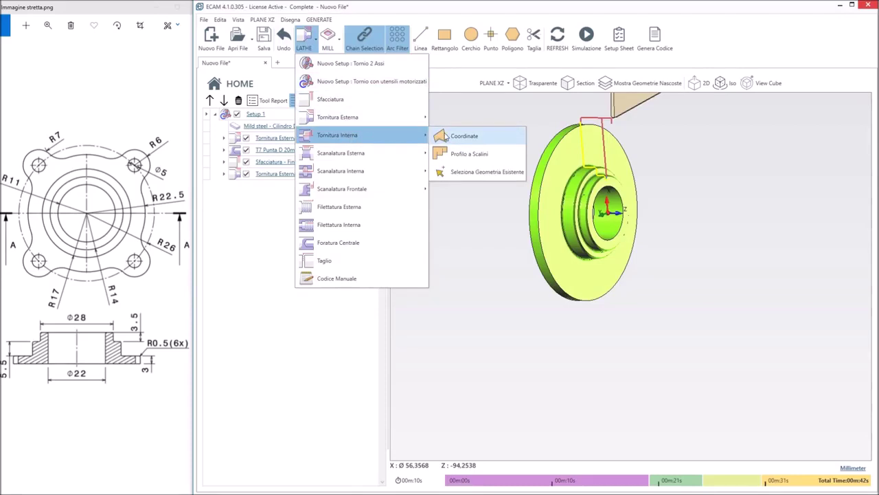
Start a coordinate internal turning profile with points X25 Z1 and X25 Z0.
{"action": "left_click", "coordinate": [446, 136]}
{"action": "left_click", "coordinate": [245, 160]}
{"action": "type", "text": "22"}
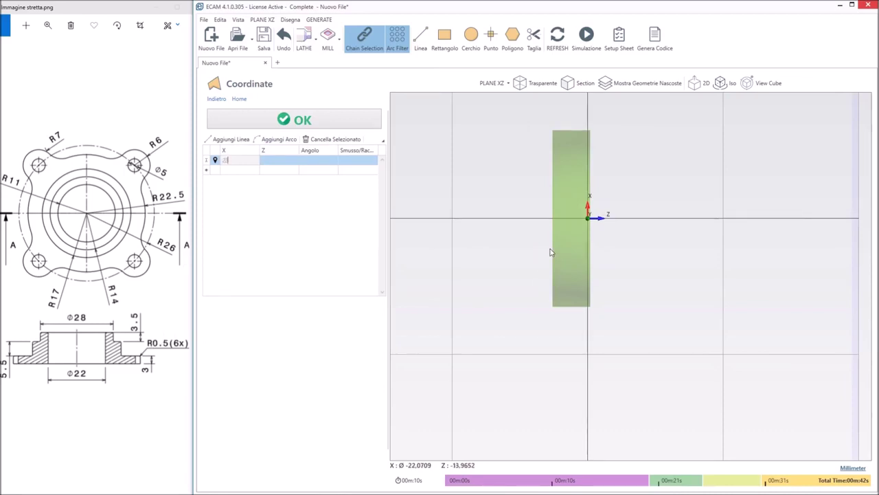
{"action": "key", "text": "Tab"}
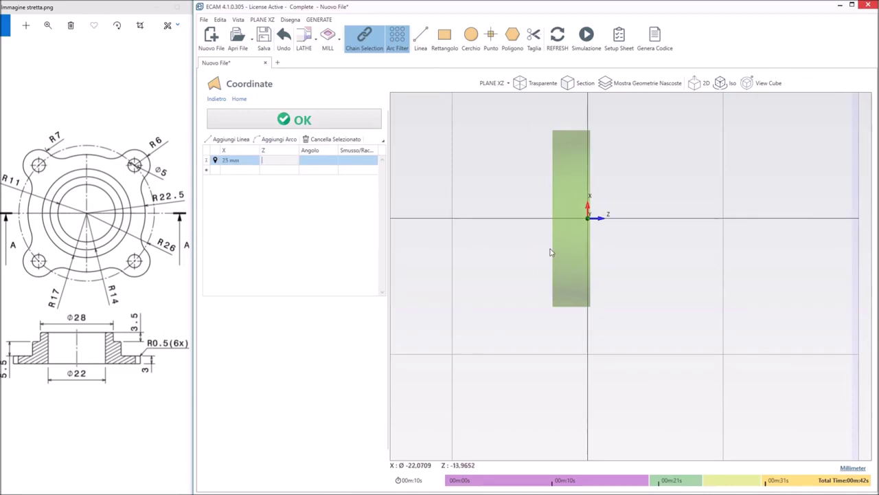
{"action": "type", "text": "1"}
{"action": "key", "text": "Tab"}
{"action": "key", "text": "Tab"}
{"action": "key", "text": "Tab"}
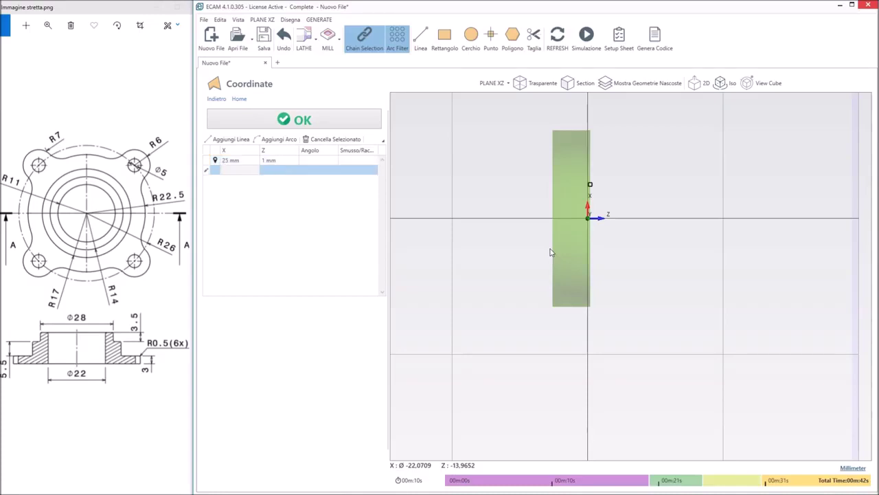
{"action": "type", "text": "2"}
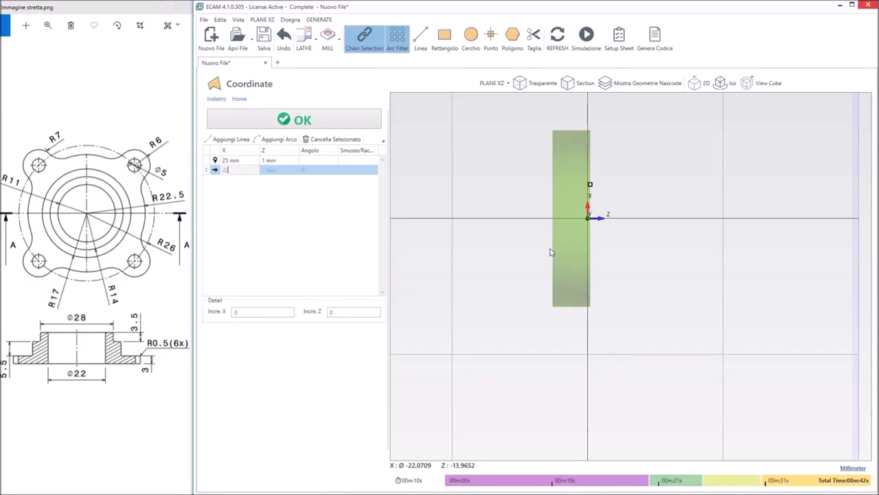
{"action": "type", "text": "5"}
{"action": "key", "text": "Tab"}
{"action": "key", "text": "Tab"}
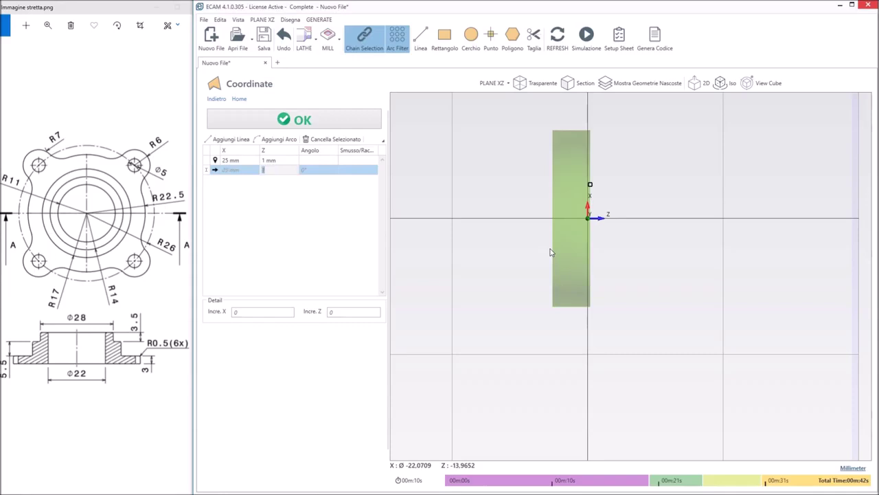
{"action": "type", "text": "0"}
{"action": "key", "text": "Tab"}
Add X22 with a 0,5 mm chamfer and Z -15, then confirm the profile.
{"action": "key", "text": "Tab"}
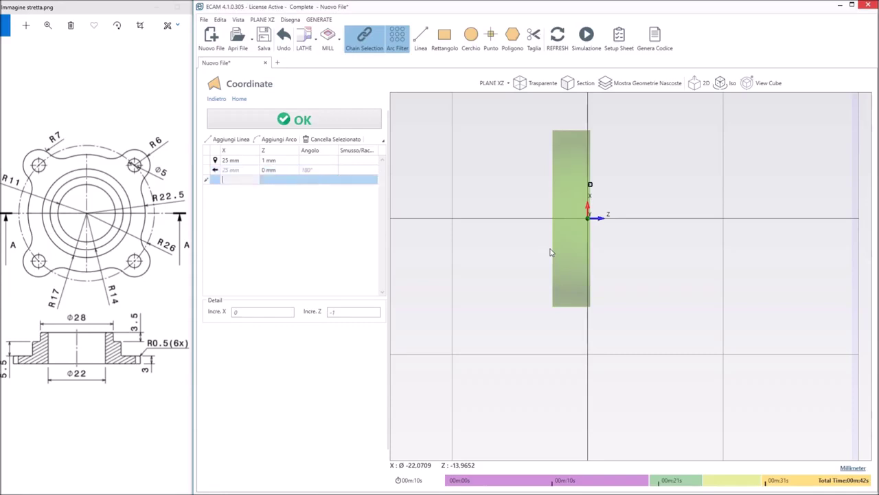
{"action": "type", "text": "22"}
{"action": "key", "text": "Tab"}
{"action": "key", "text": "Tab"}
{"action": "key", "text": "Tab"}
{"action": "type", "text": "0,5"}
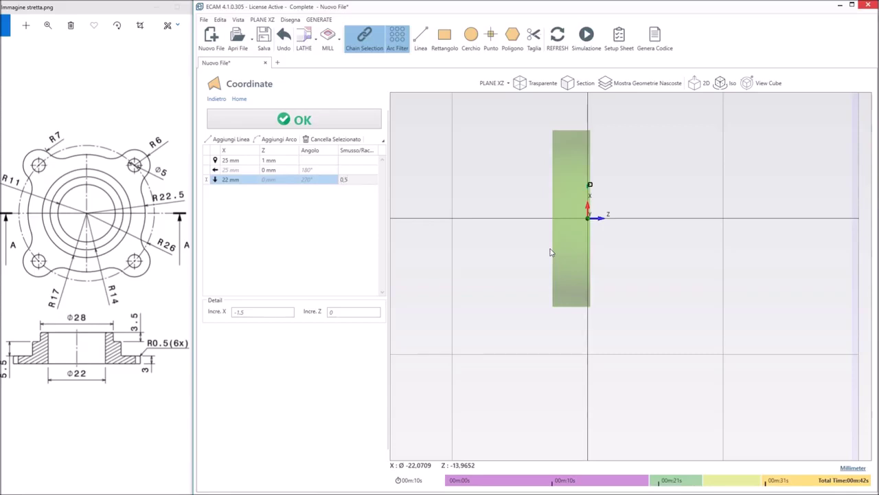
{"action": "key", "text": "Tab"}
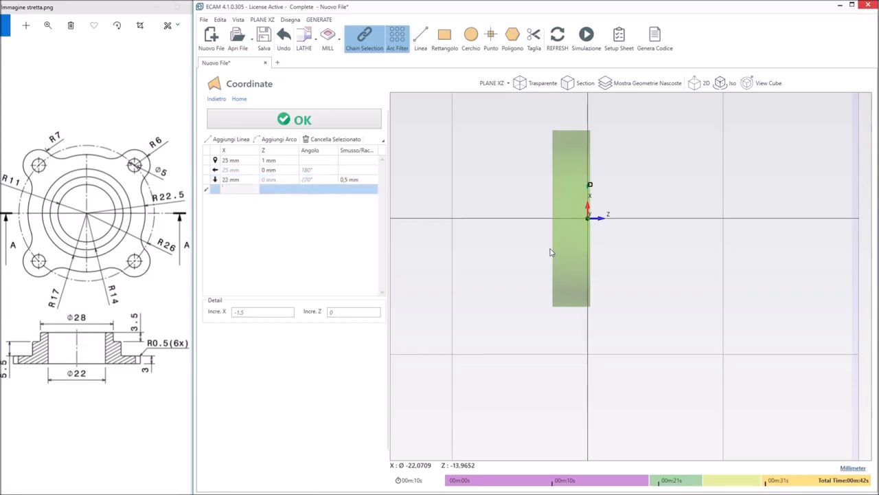
{"action": "key", "text": "Tab"}
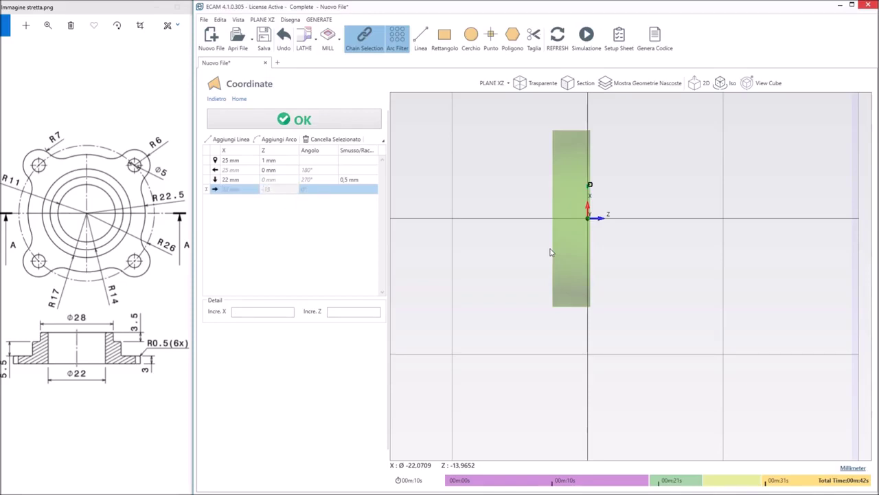
{"action": "key", "text": "Tab"}
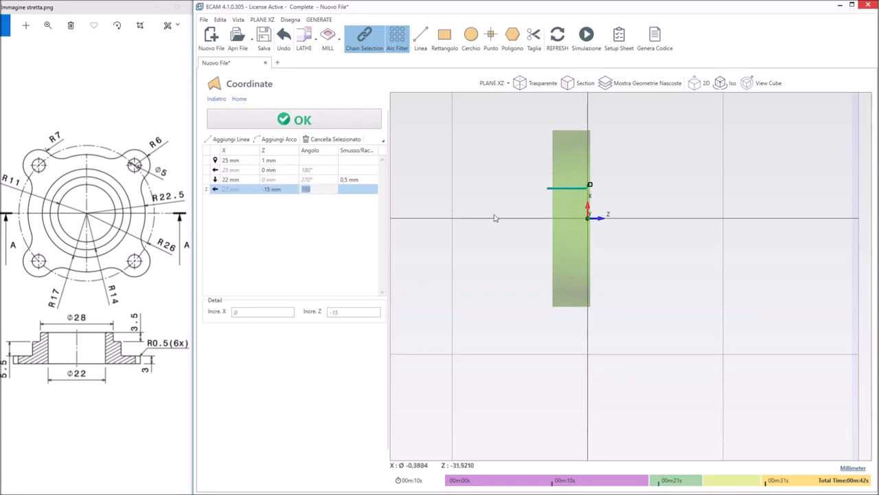
{"action": "left_click", "coordinate": [312, 121]}
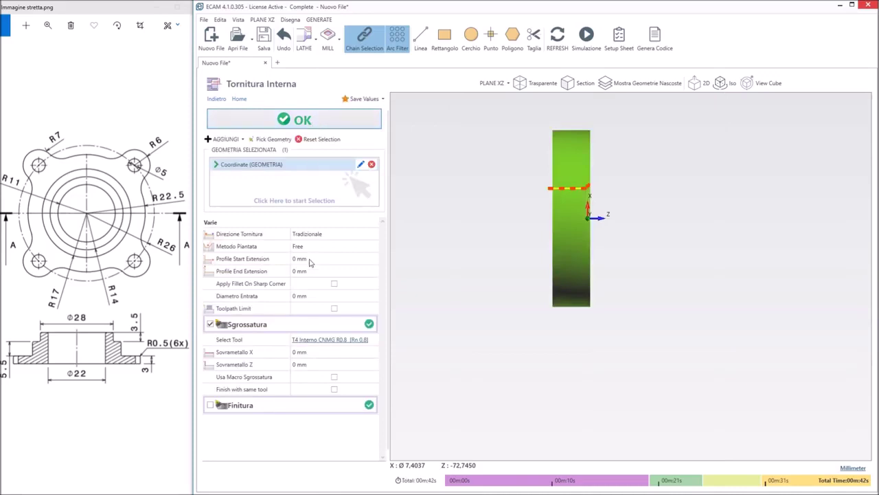
Switch internal turning to finishing only with 0,1 mm fillets on sharp corners, and save it.
{"action": "left_click", "coordinate": [210, 324]}
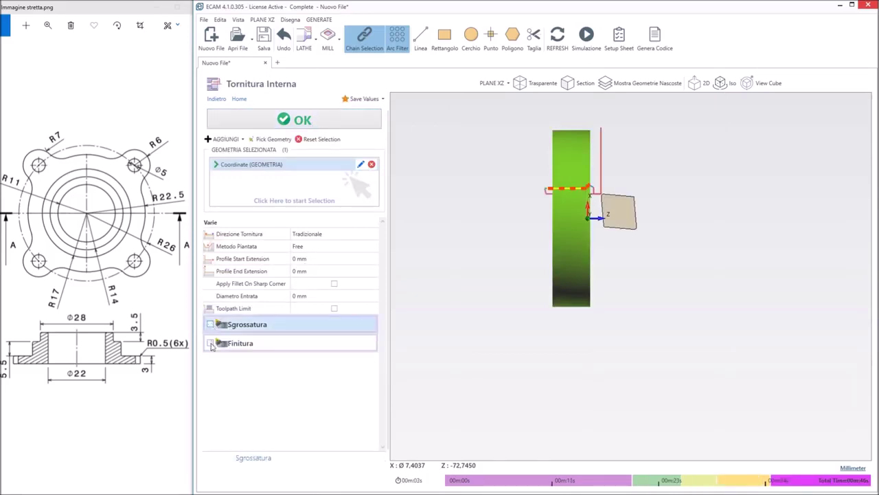
{"action": "left_click", "coordinate": [210, 344]}
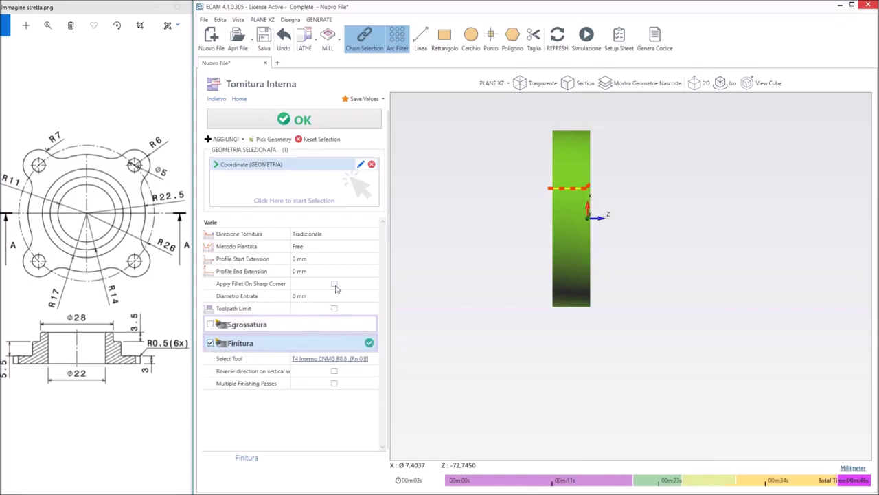
{"action": "left_click", "coordinate": [335, 284]}
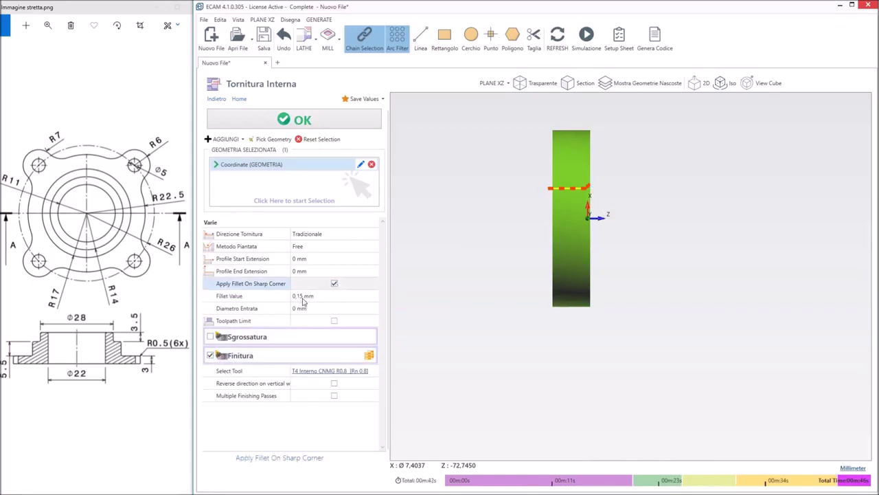
{"action": "scroll", "coordinate": [577, 190], "scroll_direction": "up", "scroll_amount": 3}
{"action": "scroll", "coordinate": [583, 191], "scroll_direction": "up", "scroll_amount": 3}
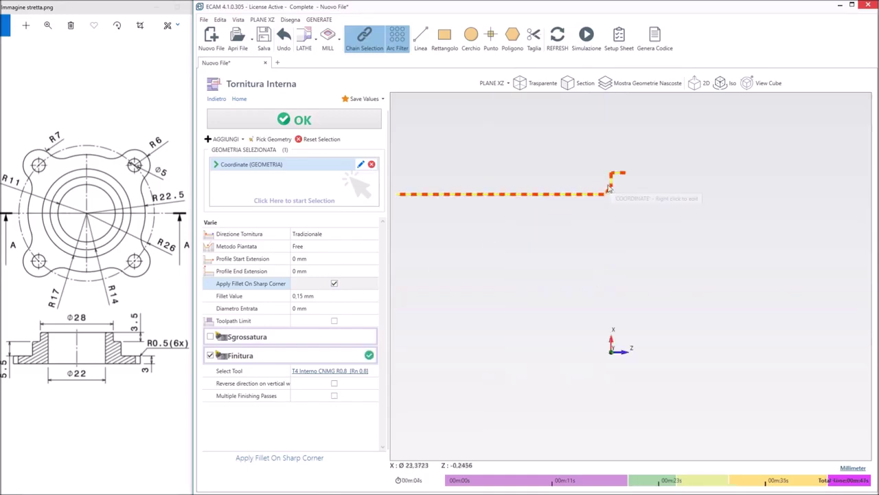
{"action": "left_click", "coordinate": [303, 296]}
{"action": "type", "text": "0,15"}
{"action": "key", "text": "BackSpace"}
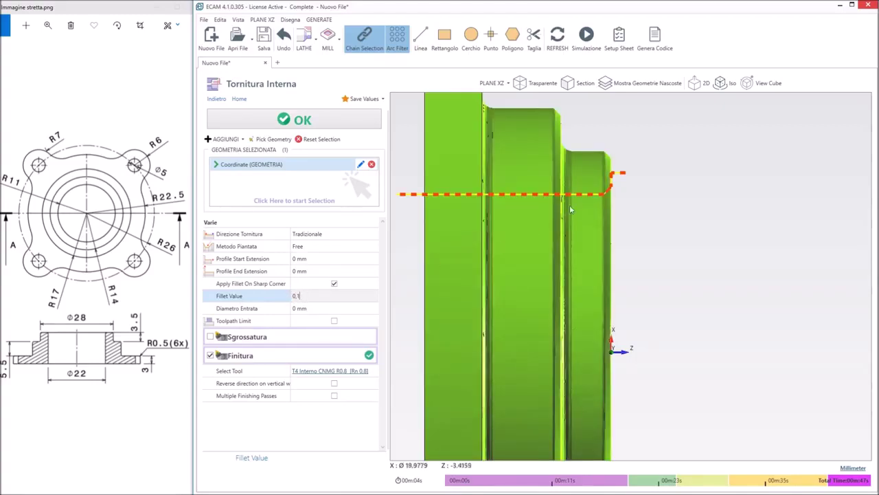
{"action": "left_click", "coordinate": [335, 294]}
{"action": "left_click", "coordinate": [313, 123]}
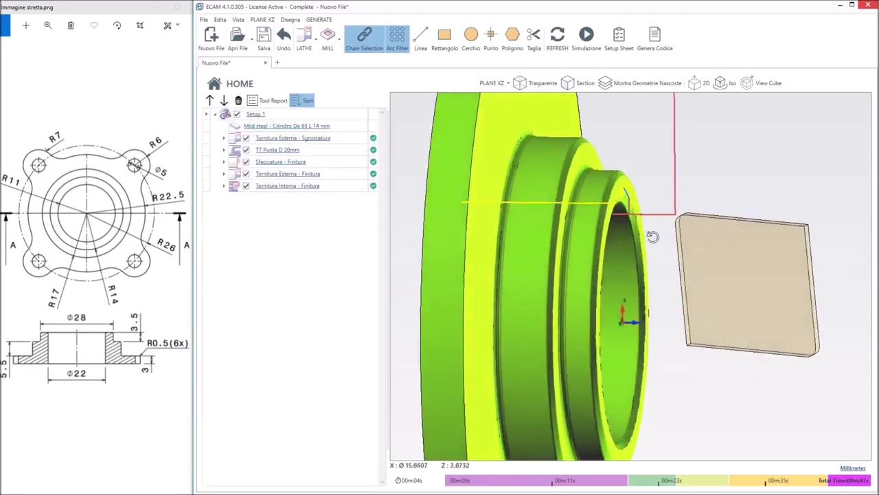
Orbit to an oblique view, hide the toolpath preview, and launch the simulation.
{"action": "scroll", "coordinate": [645, 244], "scroll_direction": "down", "scroll_amount": 5}
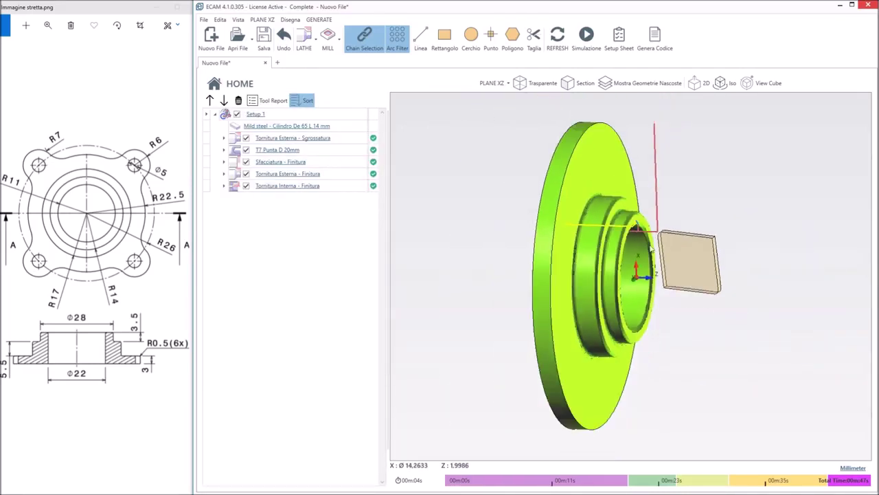
{"action": "mouse_move", "coordinate": [752, 342]}
{"action": "middle_mouse_down"}
{"action": "mouse_move", "coordinate": [705, 334]}
{"action": "mouse_move", "coordinate": [716, 339]}
{"action": "middle_mouse_up"}
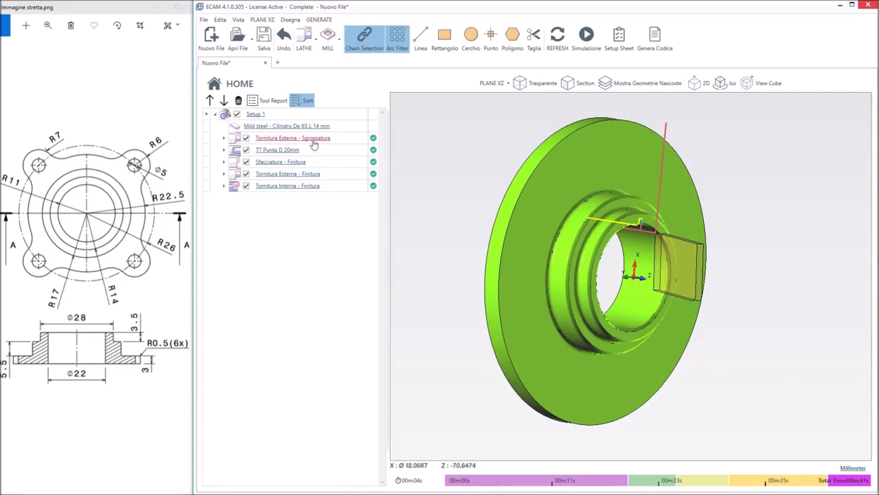
{"action": "left_click", "coordinate": [339, 130]}
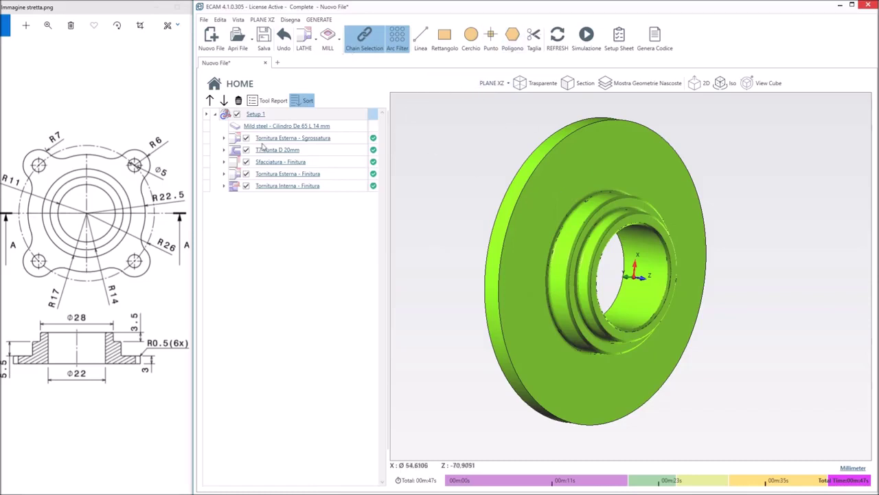
{"action": "left_click", "coordinate": [590, 39]}
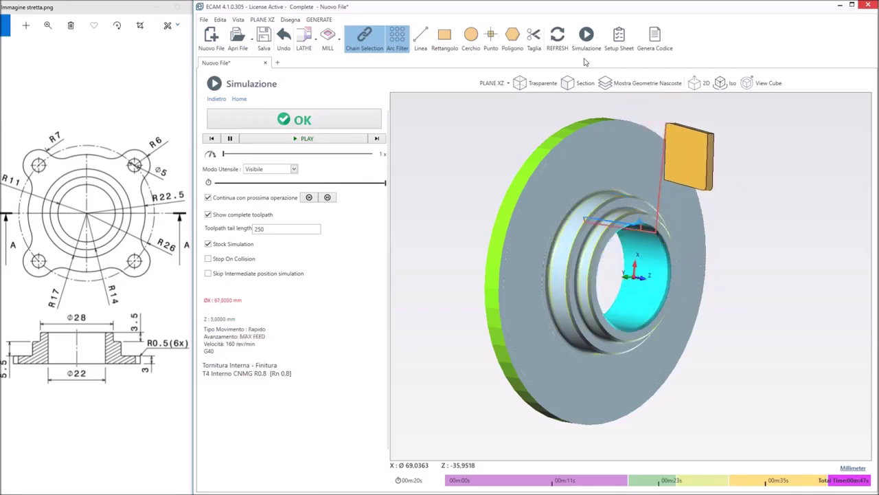
Close the simulation and move the T7 Punta D 20mm drilling to the top of Setup 1.
{"action": "left_click", "coordinate": [315, 119]}
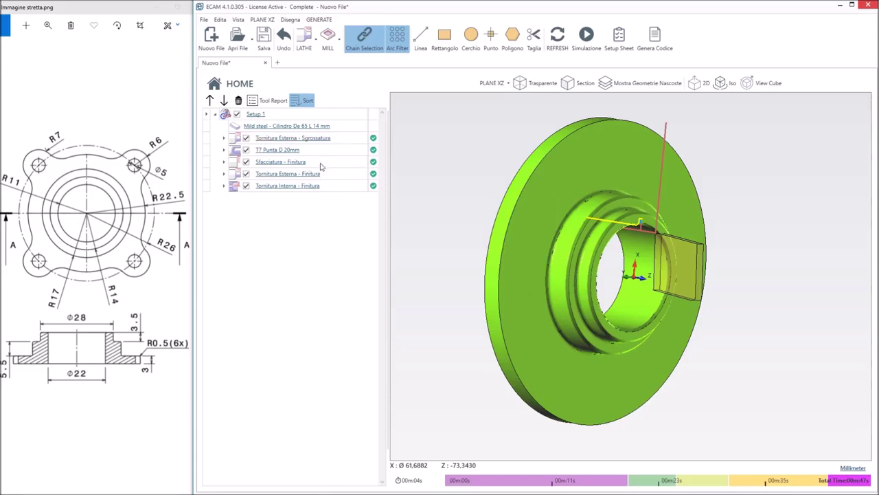
{"action": "left_click_drag", "start_coordinate": [321, 155], "coordinate": [338, 137]}
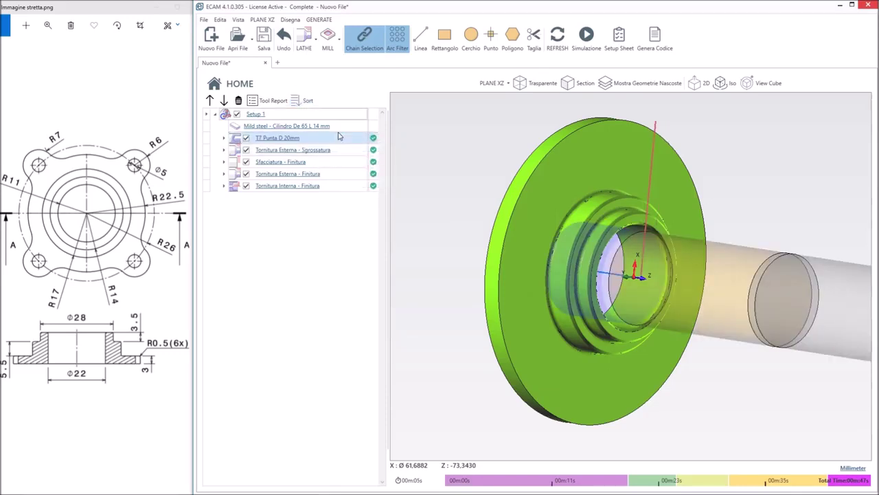
Move Sfacciatura - Finitura above Tornitura Esterna - Sgrossatura and rerun the simulation.
{"action": "left_click", "coordinate": [321, 165]}
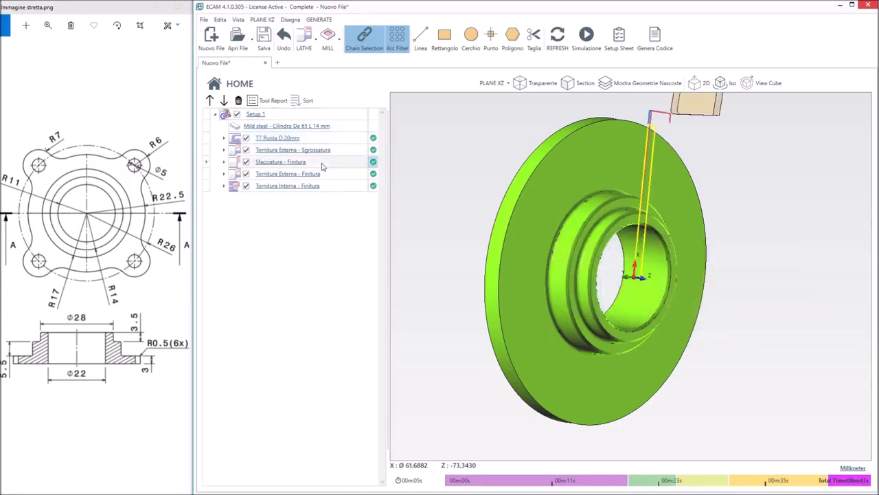
{"action": "left_click_drag", "start_coordinate": [325, 165], "coordinate": [333, 150]}
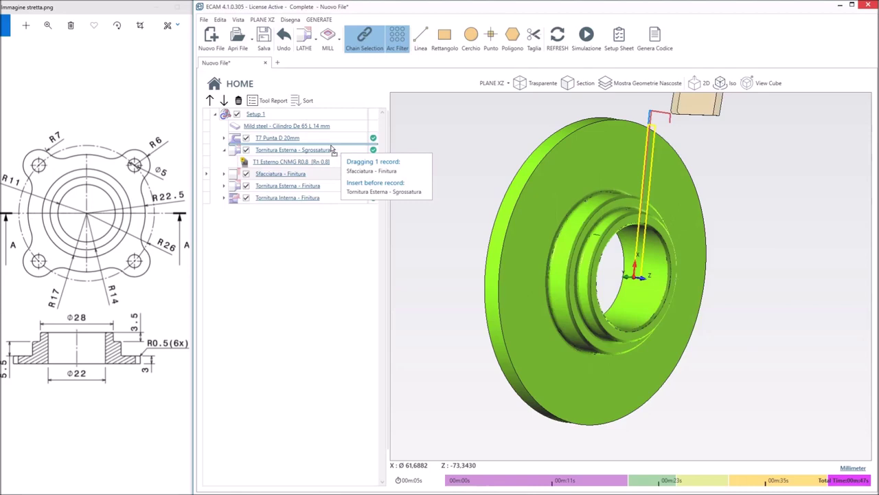
{"action": "left_click_drag", "start_coordinate": [332, 150], "coordinate": [332, 149]}
{"action": "left_click", "coordinate": [224, 163]}
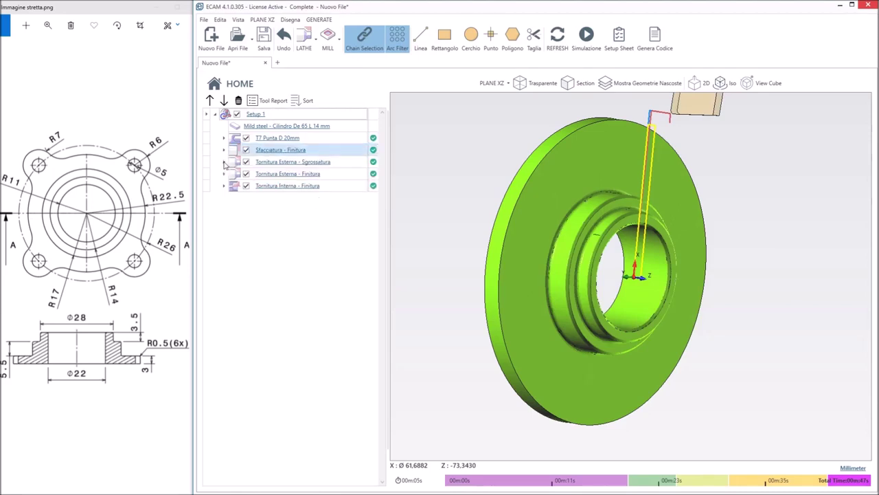
{"action": "left_click", "coordinate": [344, 127]}
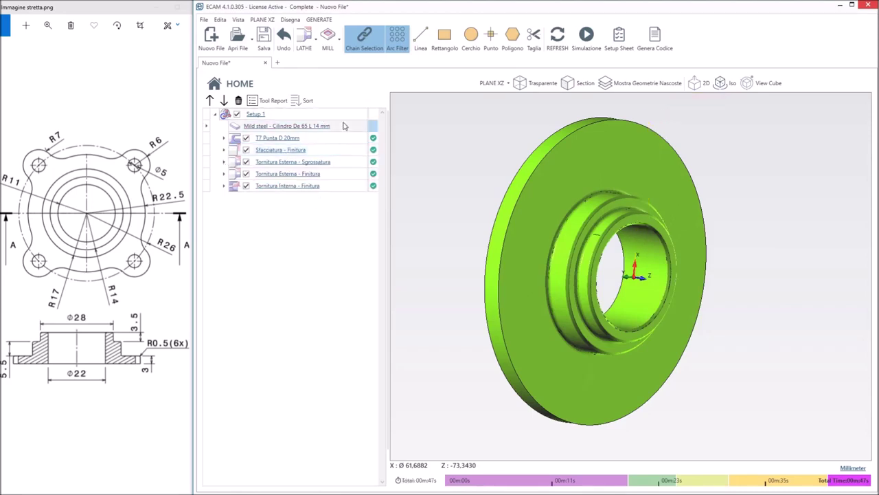
{"action": "left_click", "coordinate": [586, 36]}
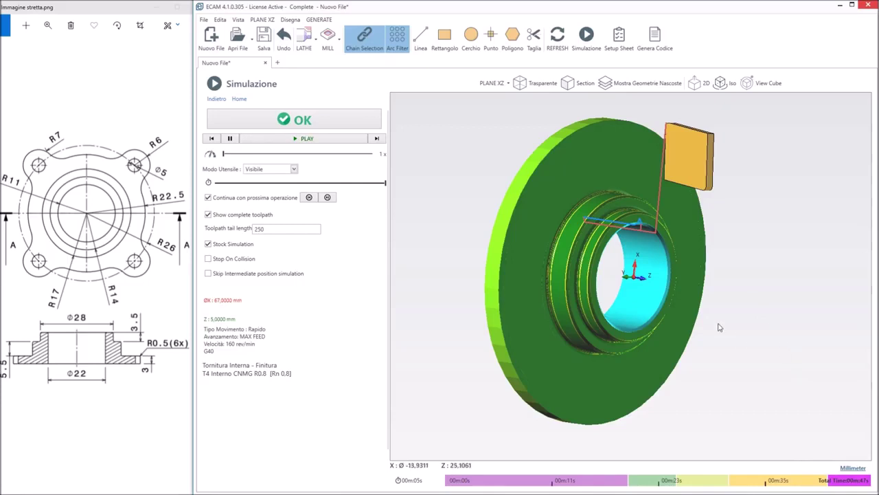
Orbit the simulated flange to inspect its finish-turned stepped bore from several angles.
{"action": "mouse_move", "coordinate": [459, 292]}
{"action": "middle_mouse_down"}
{"action": "mouse_move", "coordinate": [517, 279]}
{"action": "mouse_move", "coordinate": [491, 272]}
{"action": "middle_mouse_up"}
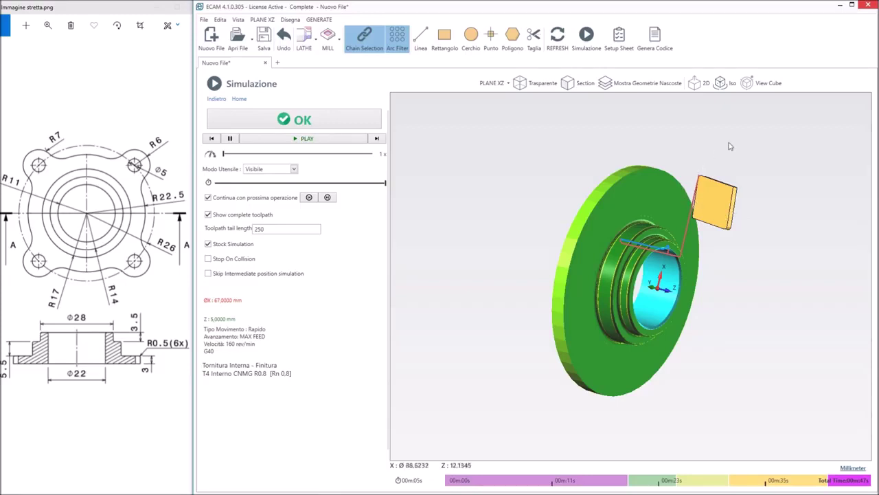
{"action": "mouse_move", "coordinate": [511, 206]}
{"action": "middle_mouse_down"}
{"action": "mouse_move", "coordinate": [656, 264]}
{"action": "mouse_move", "coordinate": [742, 273]}
{"action": "middle_mouse_up"}
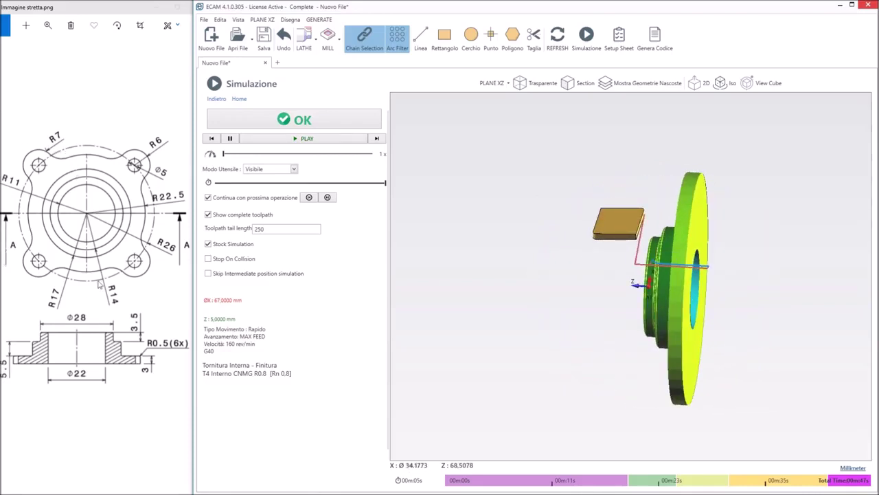
{"action": "mouse_move", "coordinate": [493, 279]}
{"action": "middle_mouse_down"}
{"action": "mouse_move", "coordinate": [542, 265]}
{"action": "mouse_move", "coordinate": [577, 180]}
{"action": "middle_mouse_up"}
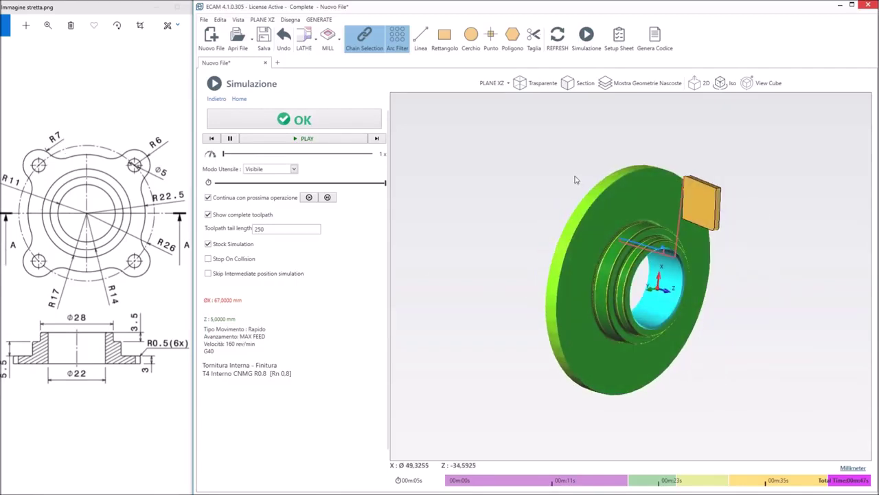
{"action": "left_click", "coordinate": [317, 23]}
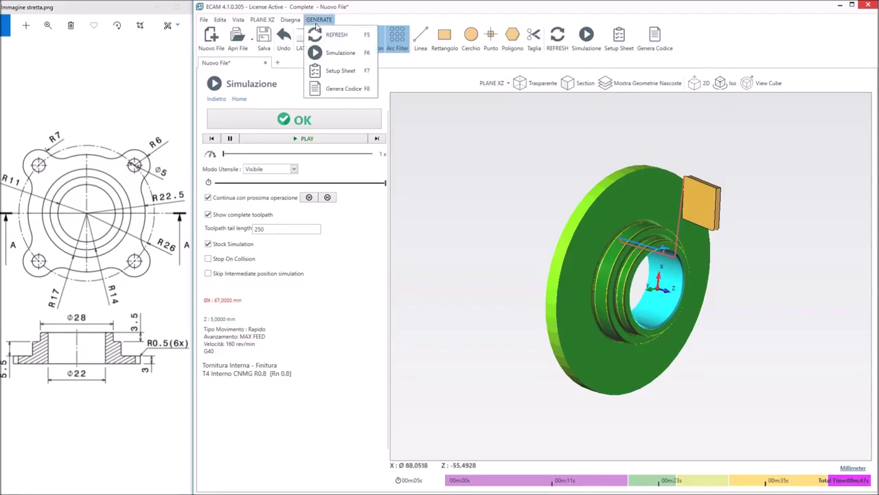
Generate the setup sheet and review its five-operation summary and stock in Chrome.
{"action": "left_click", "coordinate": [328, 78]}
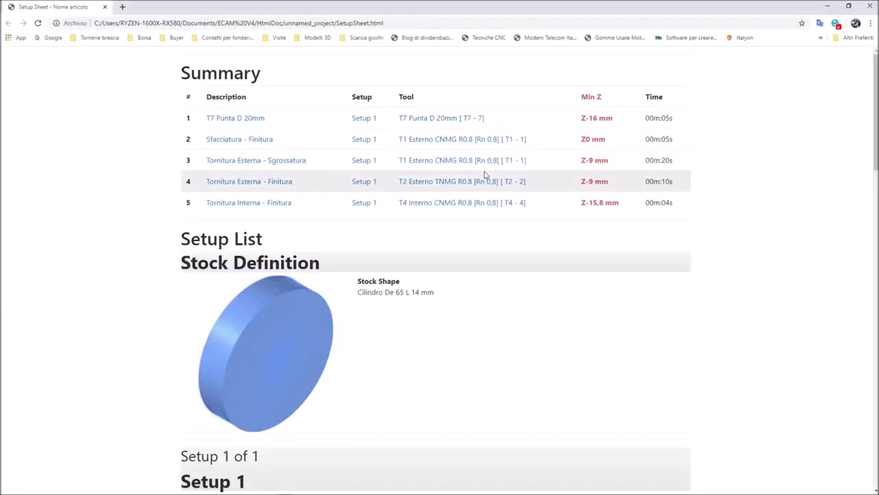
{"action": "scroll", "coordinate": [317, 156], "scroll_direction": "down", "scroll_amount": 1}
{"action": "scroll", "coordinate": [284, 147], "scroll_direction": "up", "scroll_amount": 1}
{"action": "scroll", "coordinate": [286, 151], "scroll_direction": "down", "scroll_amount": 2}
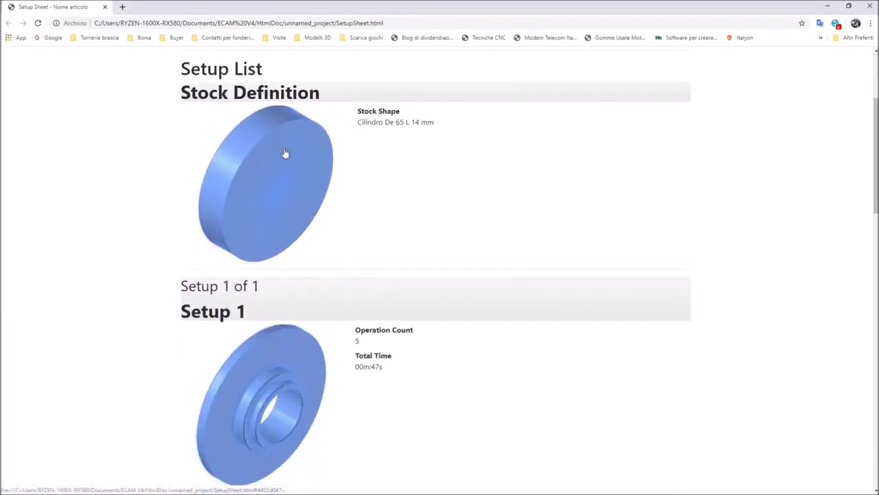
{"action": "scroll", "coordinate": [285, 154], "scroll_direction": "down", "scroll_amount": 2}
{"action": "scroll", "coordinate": [285, 153], "scroll_direction": "down", "scroll_amount": 5}
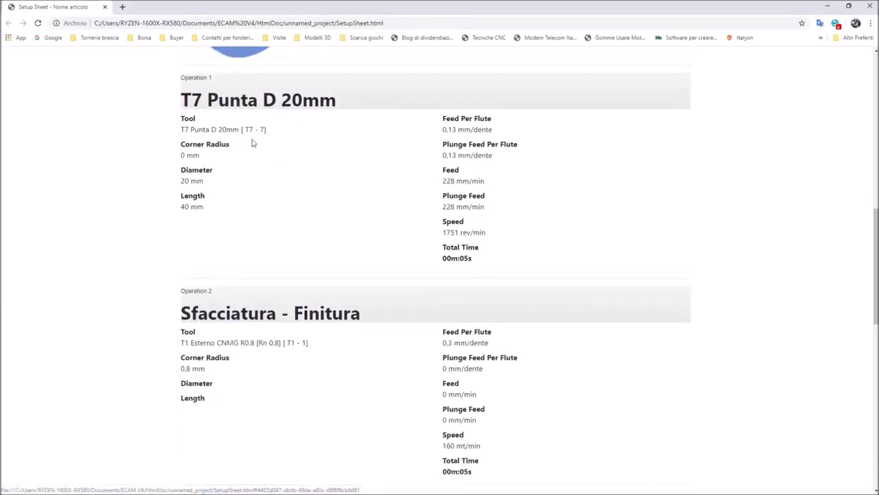
{"action": "scroll", "coordinate": [412, 157], "scroll_direction": "down", "scroll_amount": 1}
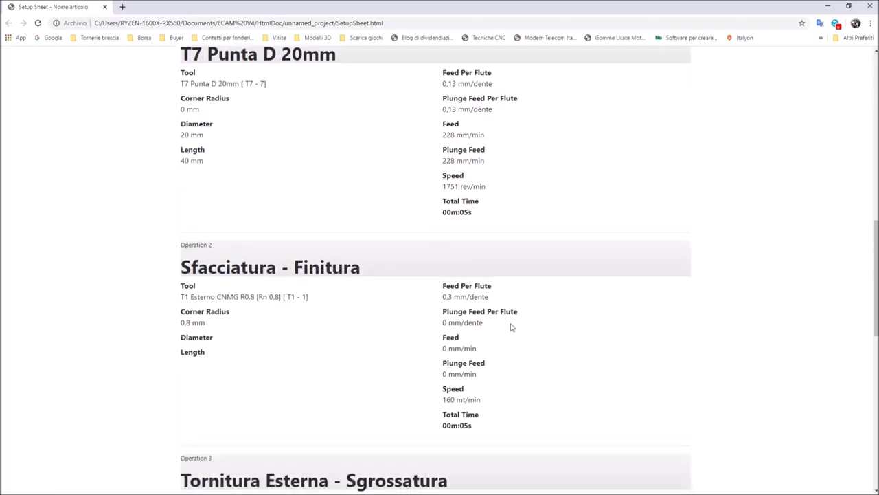
{"action": "scroll", "coordinate": [375, 259], "scroll_direction": "down", "scroll_amount": 1}
{"action": "scroll", "coordinate": [373, 257], "scroll_direction": "down", "scroll_amount": 2}
{"action": "scroll", "coordinate": [375, 259], "scroll_direction": "down", "scroll_amount": 2}
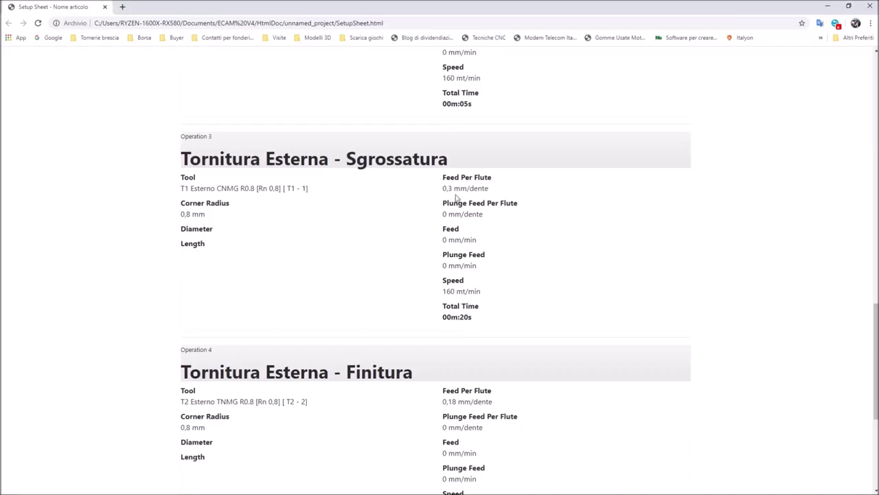
{"action": "scroll", "coordinate": [440, 206], "scroll_direction": "down", "scroll_amount": 1}
{"action": "scroll", "coordinate": [450, 220], "scroll_direction": "down", "scroll_amount": 1}
{"action": "scroll", "coordinate": [455, 230], "scroll_direction": "up", "scroll_amount": 5}
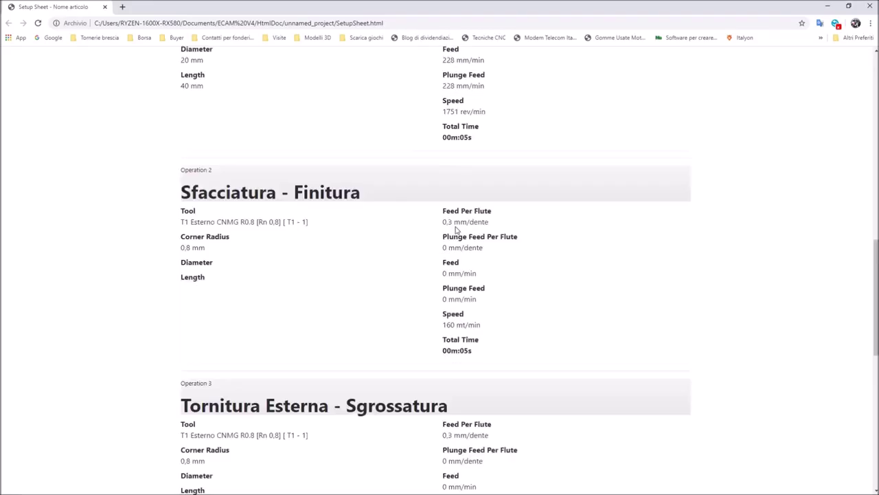
{"action": "scroll", "coordinate": [457, 230], "scroll_direction": "up", "scroll_amount": 7}
{"action": "scroll", "coordinate": [455, 230], "scroll_direction": "up", "scroll_amount": 5}
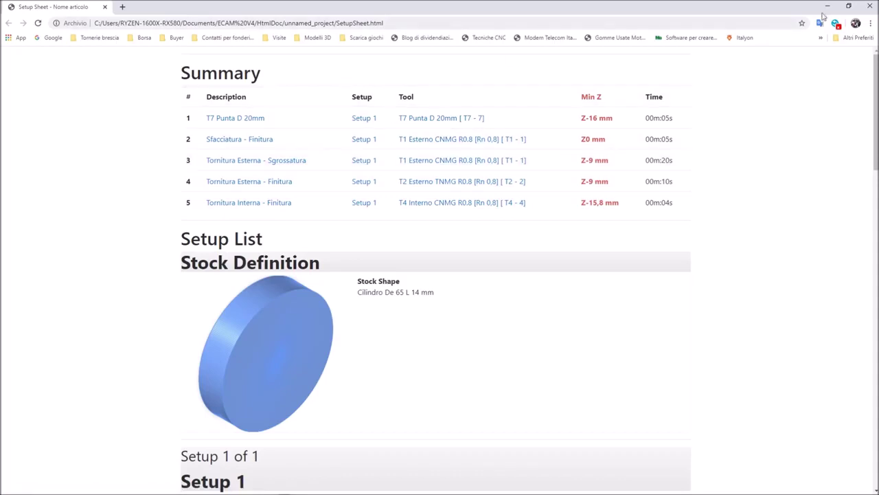
{"action": "left_click", "coordinate": [828, 6]}
Generate FANUC Lathe G-code as no_name.nc and scroll through it in Notepad.
{"action": "left_click", "coordinate": [318, 19]}
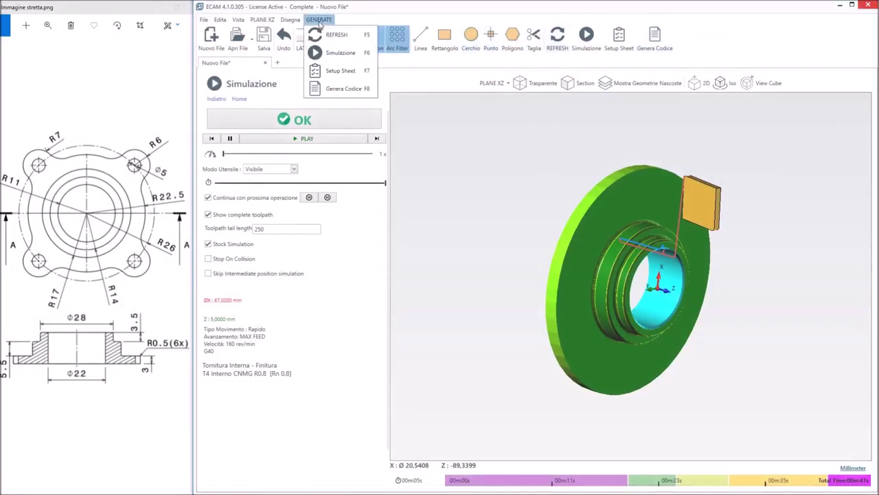
{"action": "left_click", "coordinate": [348, 88]}
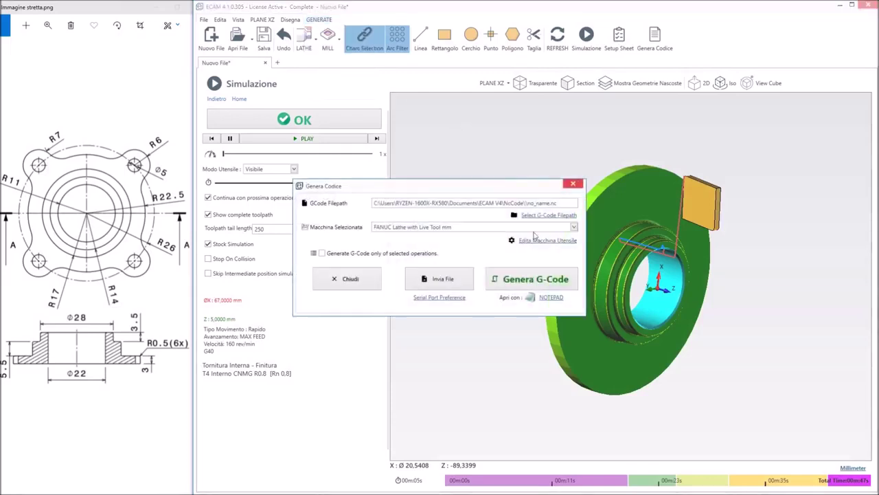
{"action": "left_click", "coordinate": [541, 279]}
{"action": "scroll", "coordinate": [413, 184], "scroll_direction": "down", "scroll_amount": 3}
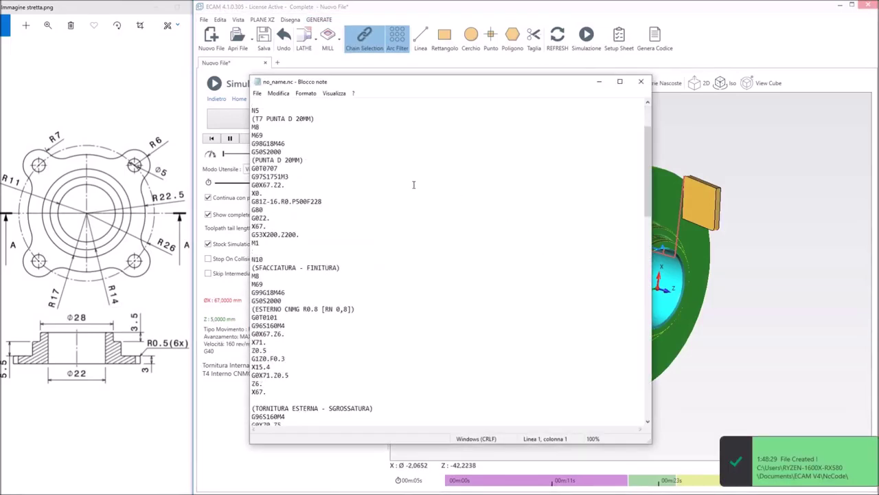
{"action": "scroll", "coordinate": [413, 184], "scroll_direction": "down", "scroll_amount": 5}
{"action": "scroll", "coordinate": [414, 185], "scroll_direction": "down", "scroll_amount": 5}
{"action": "scroll", "coordinate": [414, 184], "scroll_direction": "down", "scroll_amount": 5}
{"action": "scroll", "coordinate": [413, 184], "scroll_direction": "down", "scroll_amount": 5}
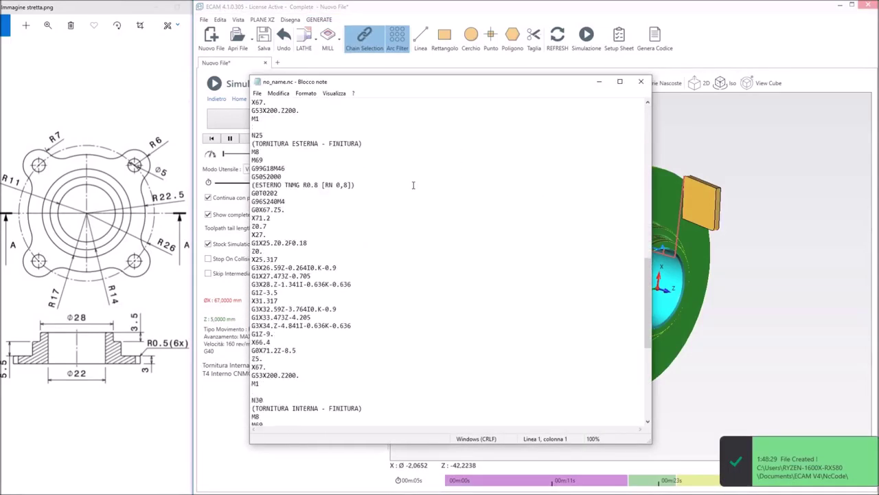
{"action": "scroll", "coordinate": [414, 184], "scroll_direction": "down", "scroll_amount": 4}
{"action": "scroll", "coordinate": [414, 182], "scroll_direction": "down", "scroll_amount": 6}
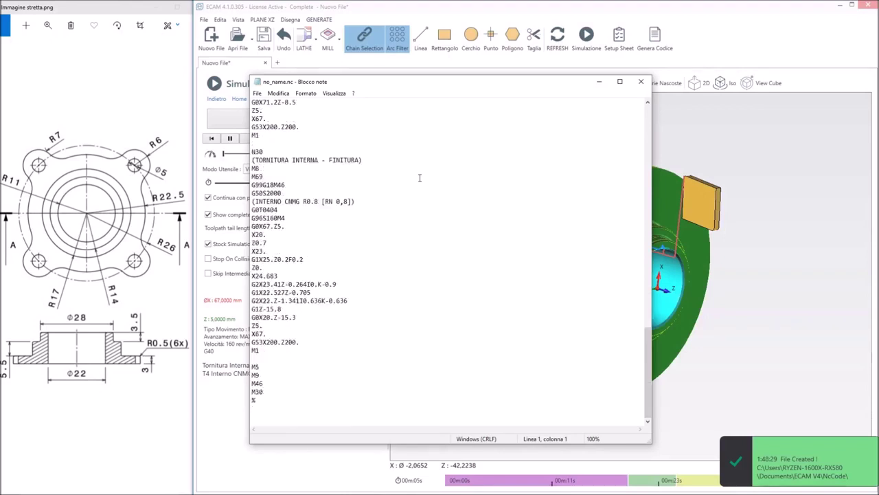
Review the program blocks down to the closing M30, then close Notepad.
{"action": "scroll", "coordinate": [420, 178], "scroll_direction": "up", "scroll_amount": 2}
{"action": "scroll", "coordinate": [420, 178], "scroll_direction": "up", "scroll_amount": 7}
{"action": "scroll", "coordinate": [420, 178], "scroll_direction": "up", "scroll_amount": 1}
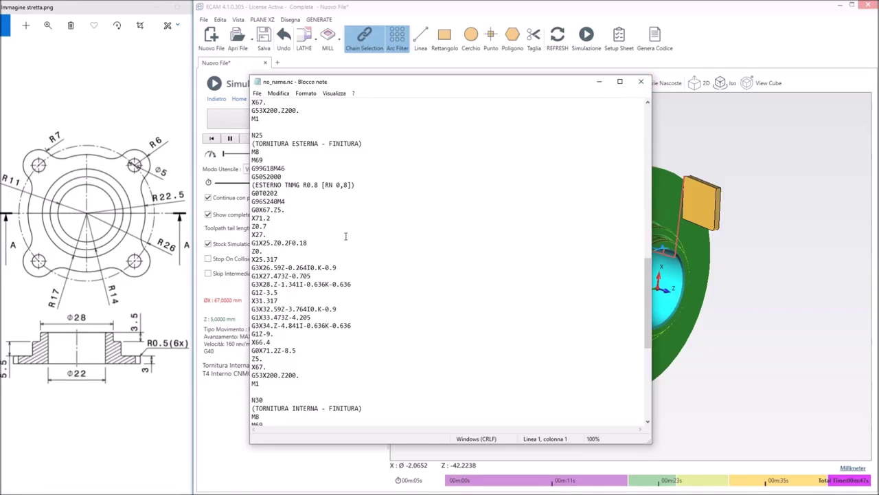
{"action": "scroll", "coordinate": [346, 236], "scroll_direction": "down", "scroll_amount": 2}
{"action": "scroll", "coordinate": [346, 236], "scroll_direction": "down", "scroll_amount": 3}
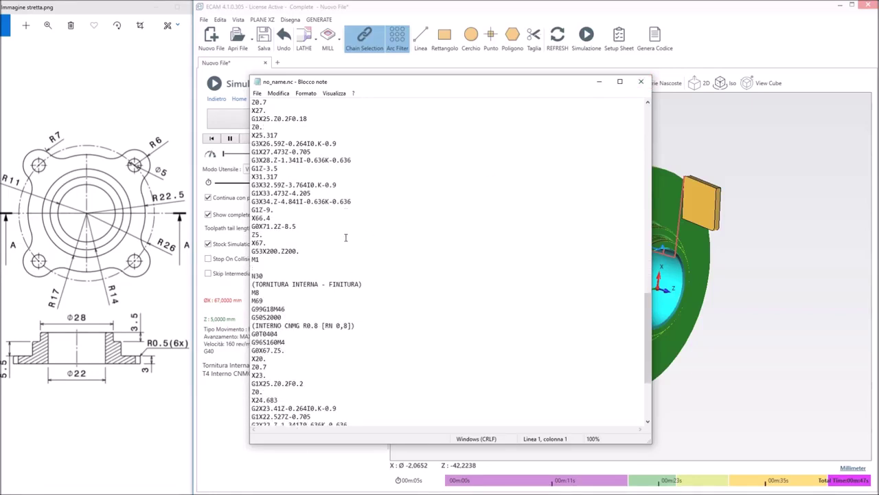
{"action": "scroll", "coordinate": [346, 237], "scroll_direction": "down", "scroll_amount": 1}
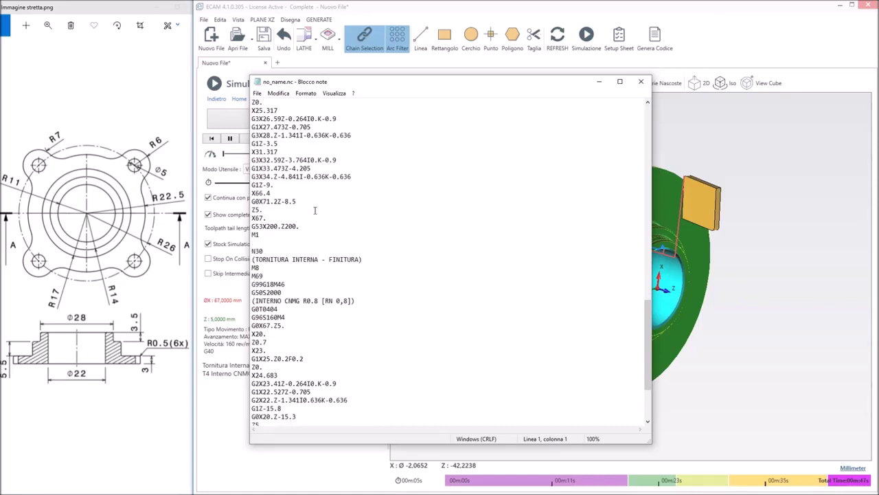
{"action": "left_click", "coordinate": [641, 81]}
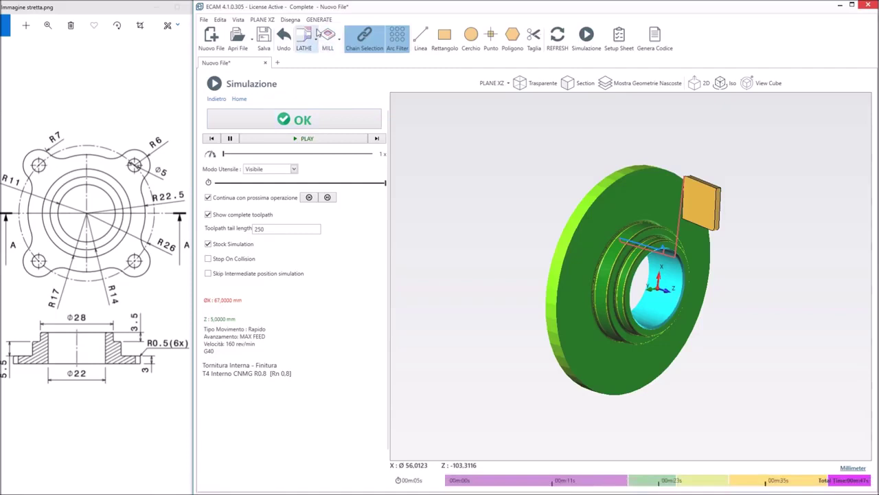
Regenerate the no_name.nc G-code file through GENERATE > Genera Codice.
{"action": "left_click", "coordinate": [319, 20]}
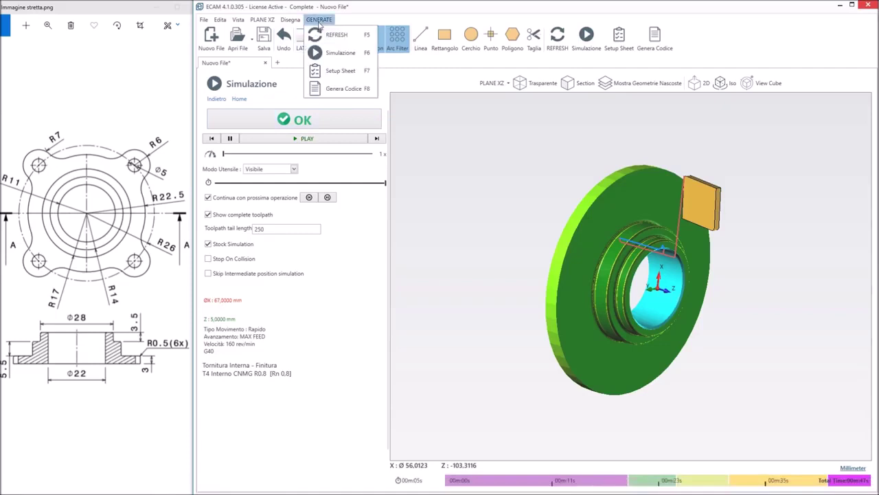
{"action": "left_click", "coordinate": [341, 88]}
{"action": "left_click", "coordinate": [543, 278]}
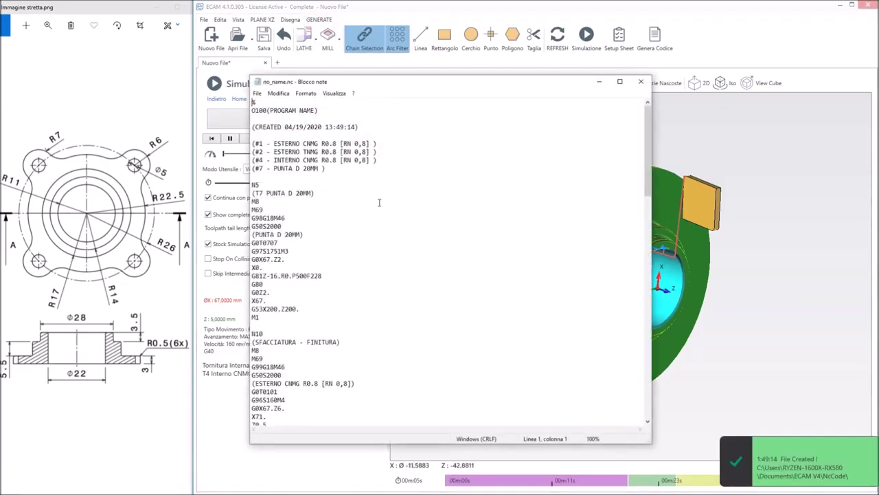
Bring the G71 roughing cycle of the external turning block into view and move Notepad right.
{"action": "scroll", "coordinate": [281, 242], "scroll_direction": "down", "scroll_amount": 4}
{"action": "scroll", "coordinate": [288, 261], "scroll_direction": "down", "scroll_amount": 2}
{"action": "scroll", "coordinate": [302, 295], "scroll_direction": "down", "scroll_amount": 3}
{"action": "scroll", "coordinate": [314, 333], "scroll_direction": "down", "scroll_amount": 1}
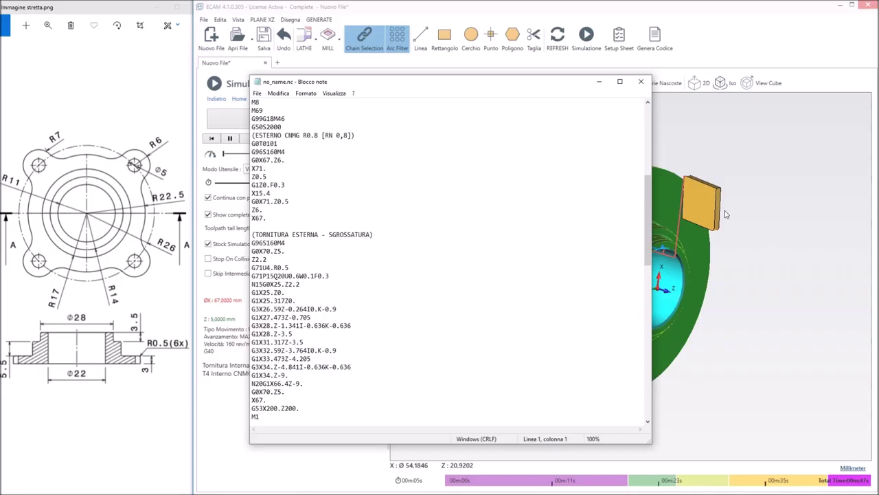
{"action": "mouse_move", "coordinate": [502, 85]}
{"action": "left_mouse_down"}
{"action": "mouse_move", "coordinate": [603, 108]}
{"action": "mouse_move", "coordinate": [599, 96]}
{"action": "left_mouse_up"}
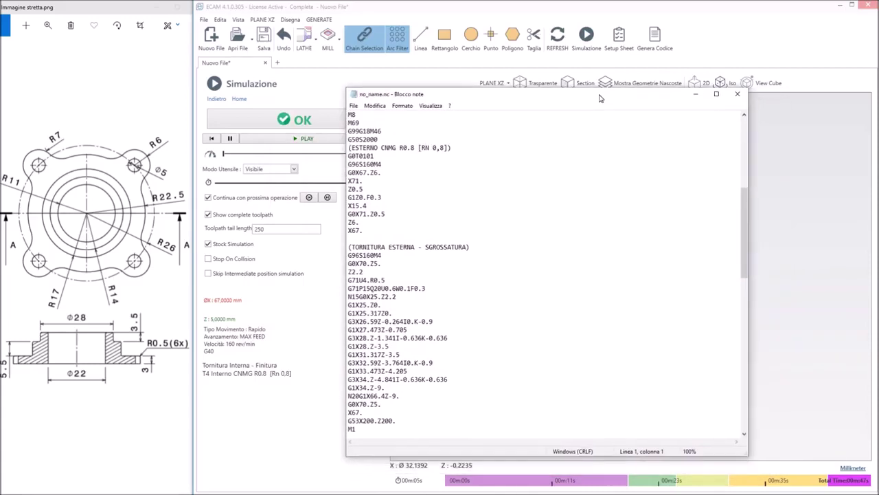